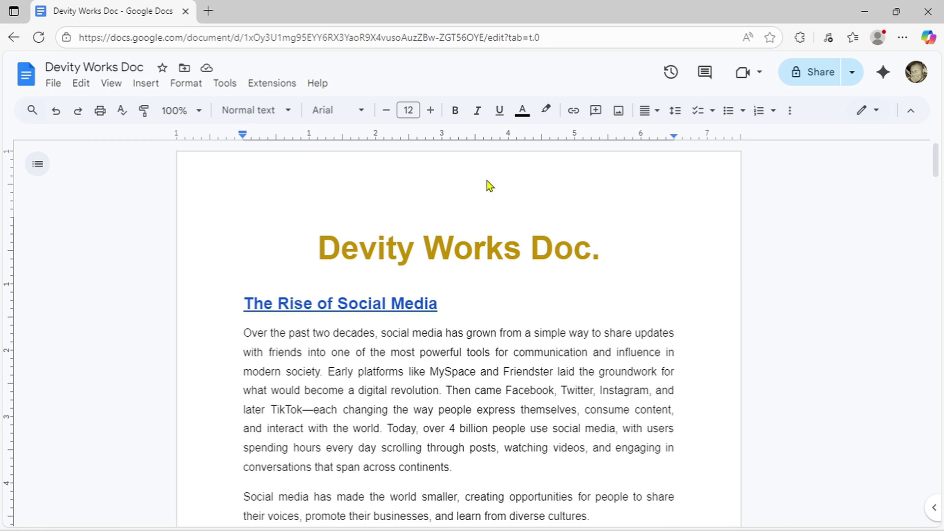
- Open the Watermark panel via Insert > Page elements and compare its Image and Text options
{"action": "left_click", "coordinate": [146, 83]}
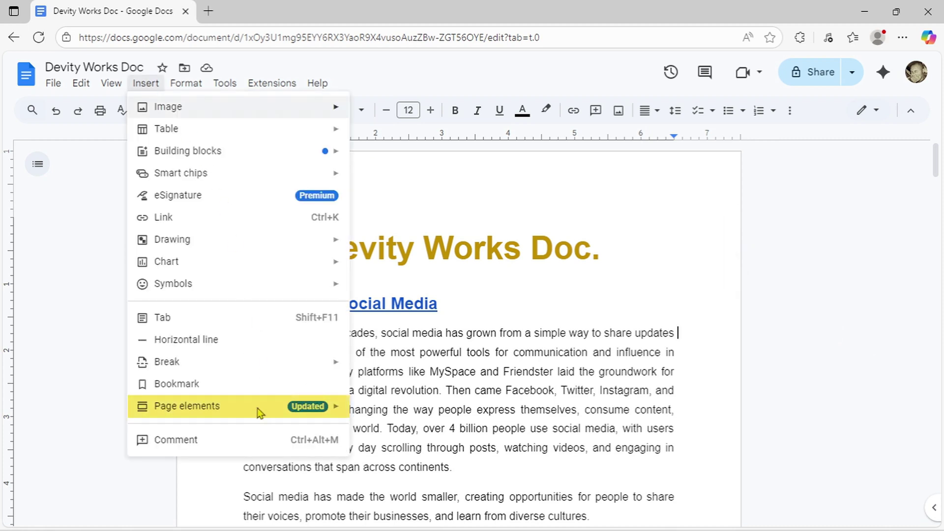
{"action": "mouse_move", "coordinate": [255, 418]}
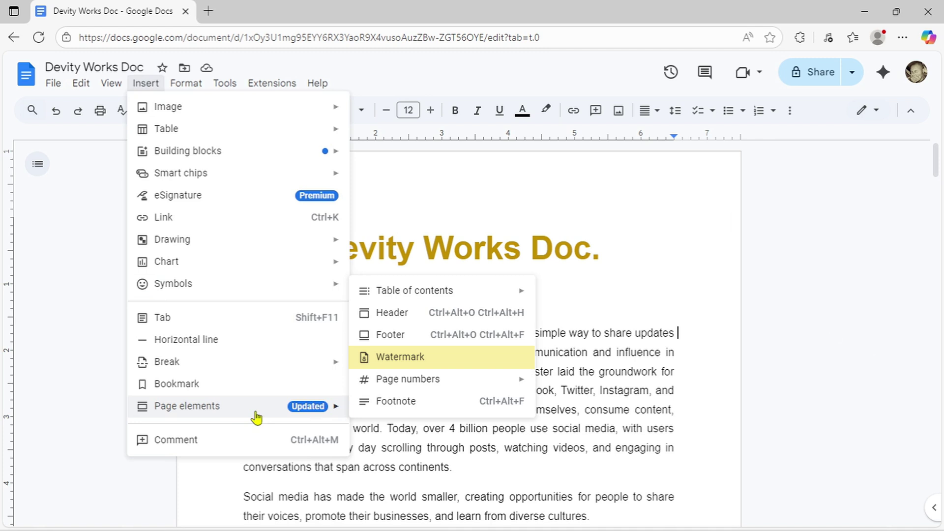
{"action": "left_click", "coordinate": [423, 366]}
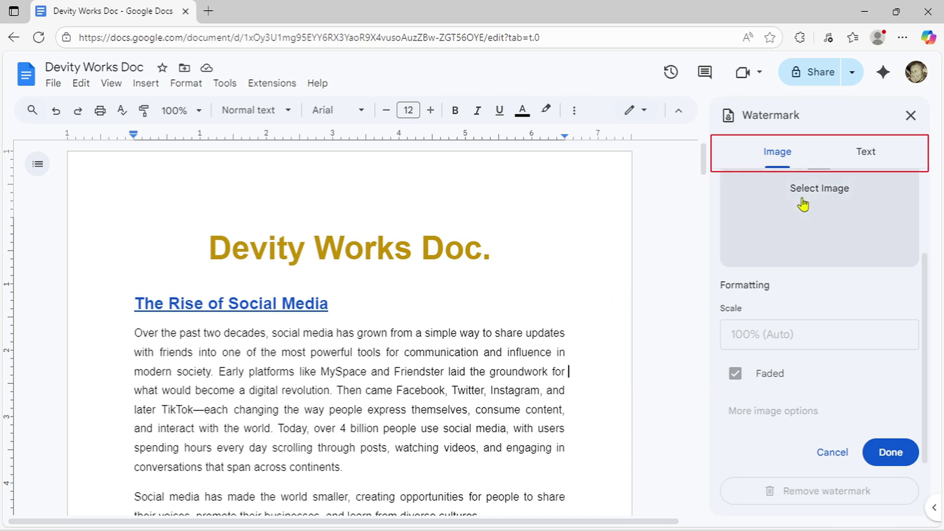
{"action": "left_click", "coordinate": [865, 153]}
{"action": "left_click", "coordinate": [823, 160]}
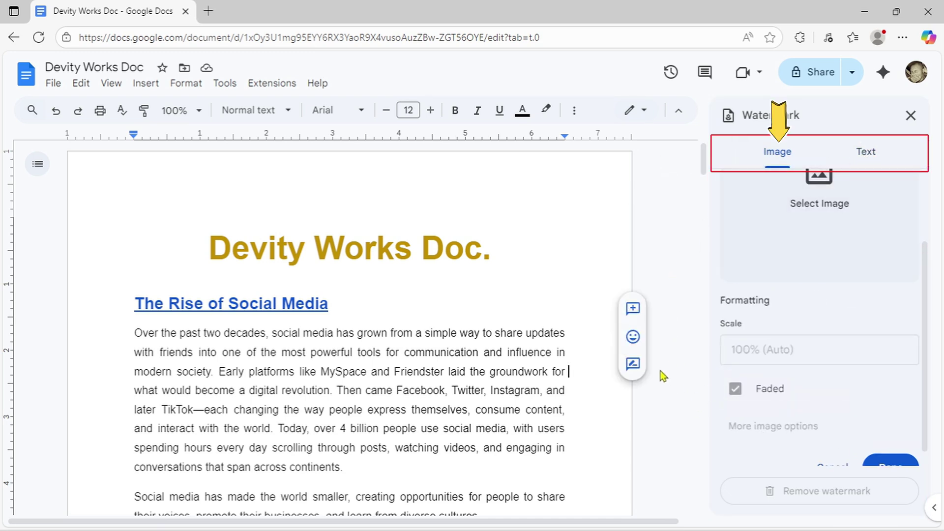
{"action": "scroll", "coordinate": [915, 261], "scroll_direction": "up", "scroll_amount": 2}
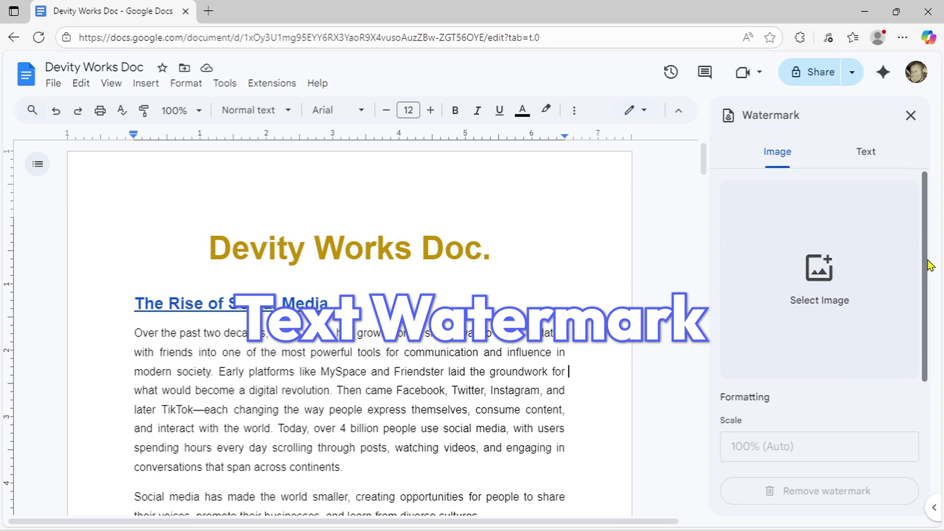
- Enter 'Devity Works' as the text watermark and scroll the pages to check it
{"action": "left_click", "coordinate": [874, 158]}
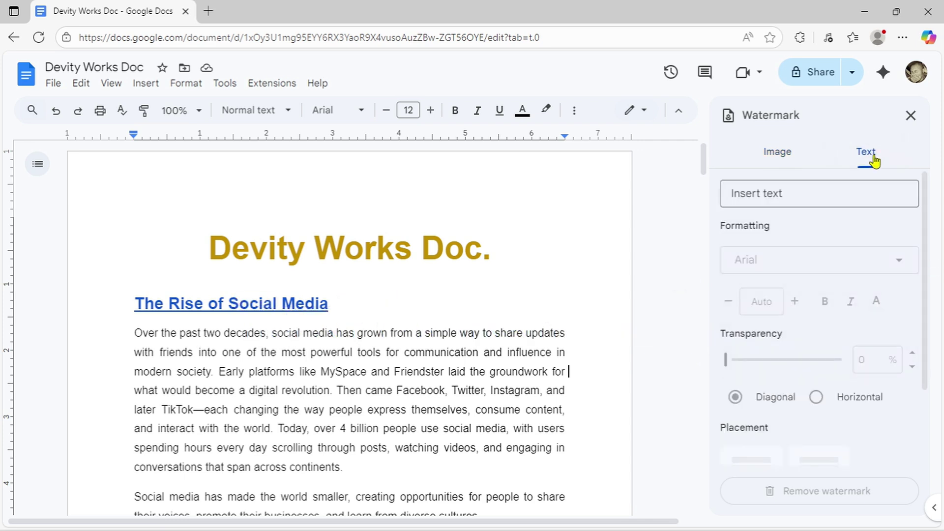
{"action": "left_click", "coordinate": [782, 195]}
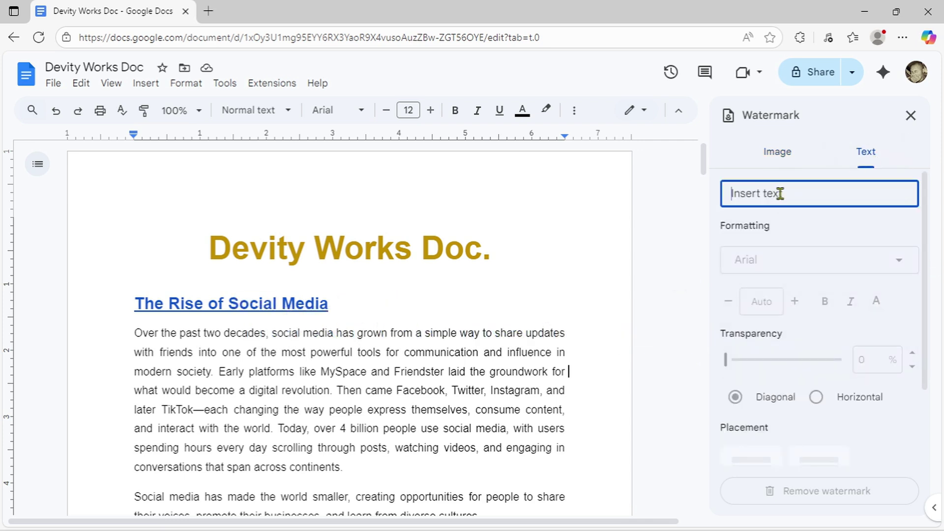
{"action": "type", "text": "Devity "}
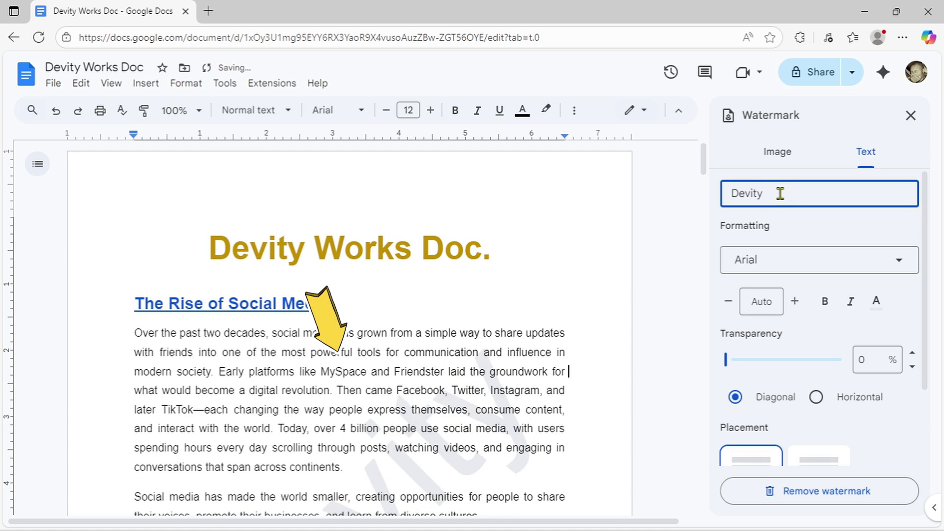
{"action": "type", "text": "Works"}
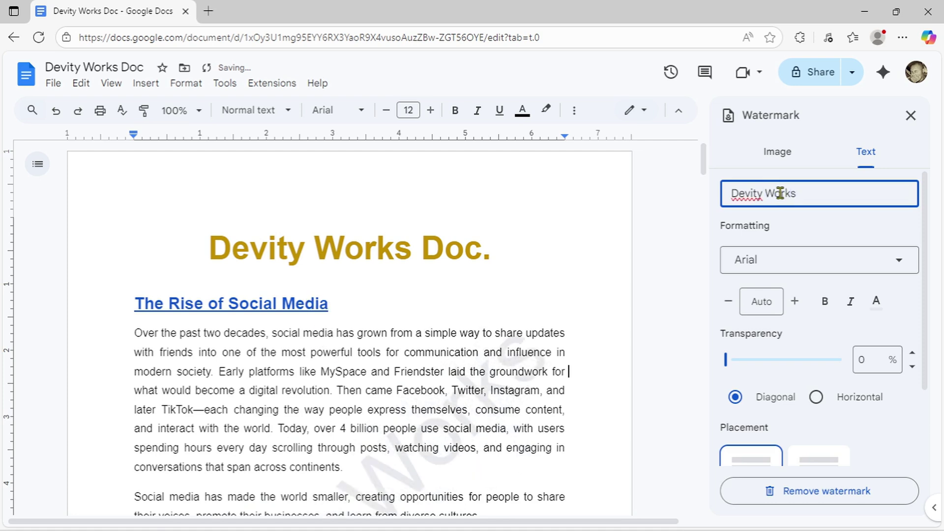
{"action": "left_click_drag", "start_coordinate": [705, 165], "coordinate": [703, 186]}
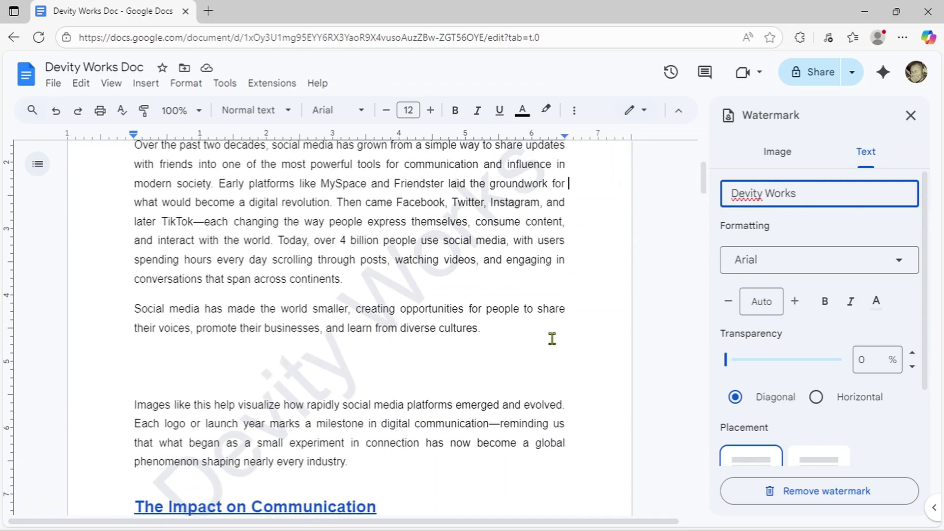
{"action": "scroll", "coordinate": [552, 339], "scroll_direction": "down", "scroll_amount": 10}
{"action": "scroll", "coordinate": [447, 350], "scroll_direction": "down", "scroll_amount": 4}
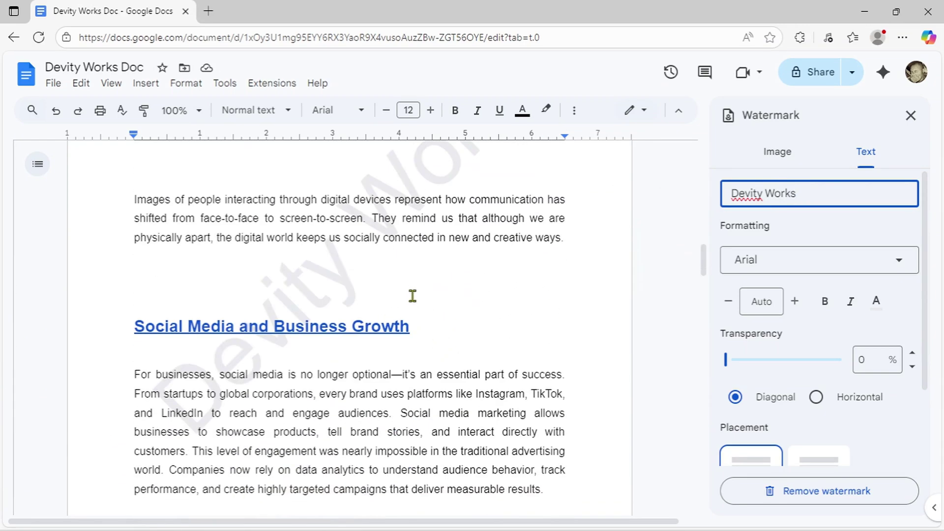
{"action": "scroll", "coordinate": [413, 295], "scroll_direction": "up", "scroll_amount": 15}
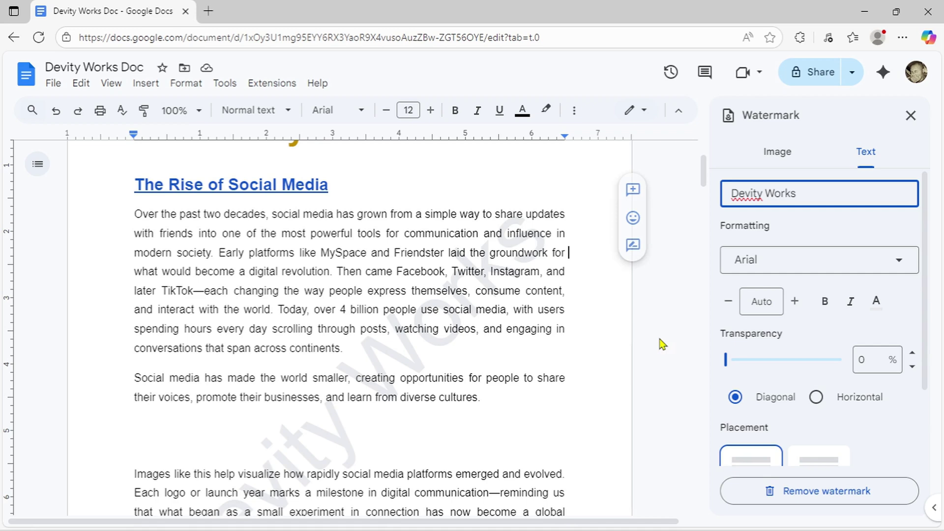
- Set the watermark font to Lexend after briefly trying Comic Sans MS
{"action": "left_click", "coordinate": [894, 261]}
{"action": "scroll", "coordinate": [772, 381], "scroll_direction": "down", "scroll_amount": 2}
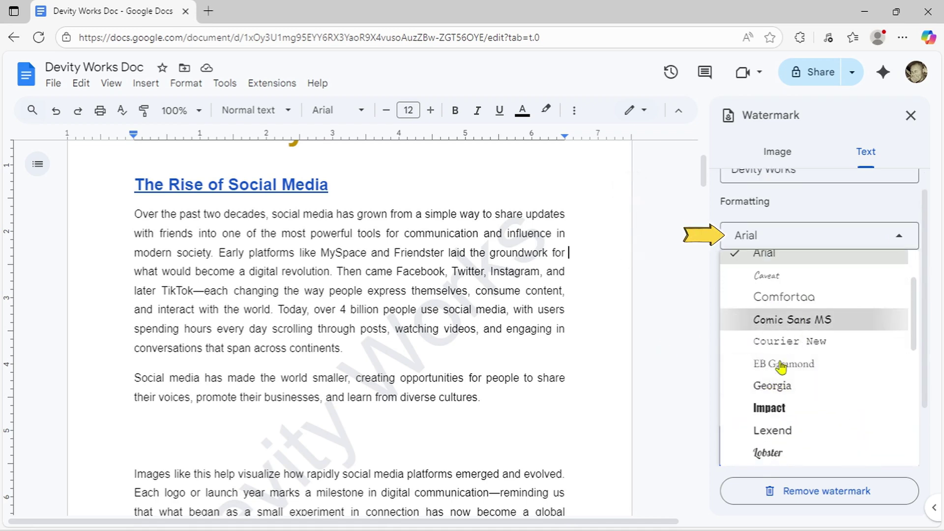
{"action": "left_click", "coordinate": [795, 325]}
{"action": "left_click", "coordinate": [897, 240]}
{"action": "scroll", "coordinate": [809, 382], "scroll_direction": "down", "scroll_amount": 3}
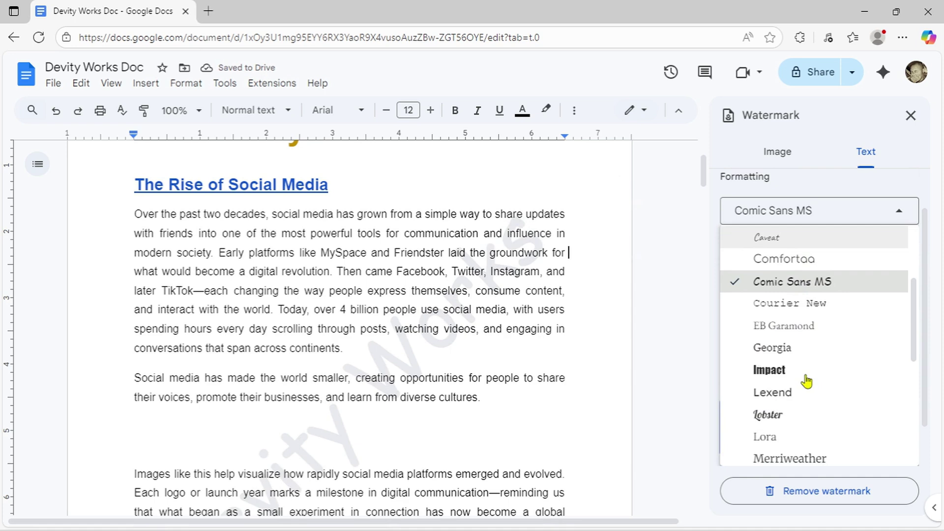
{"action": "scroll", "coordinate": [797, 382], "scroll_direction": "up", "scroll_amount": 3}
{"action": "scroll", "coordinate": [797, 368], "scroll_direction": "down", "scroll_amount": 3}
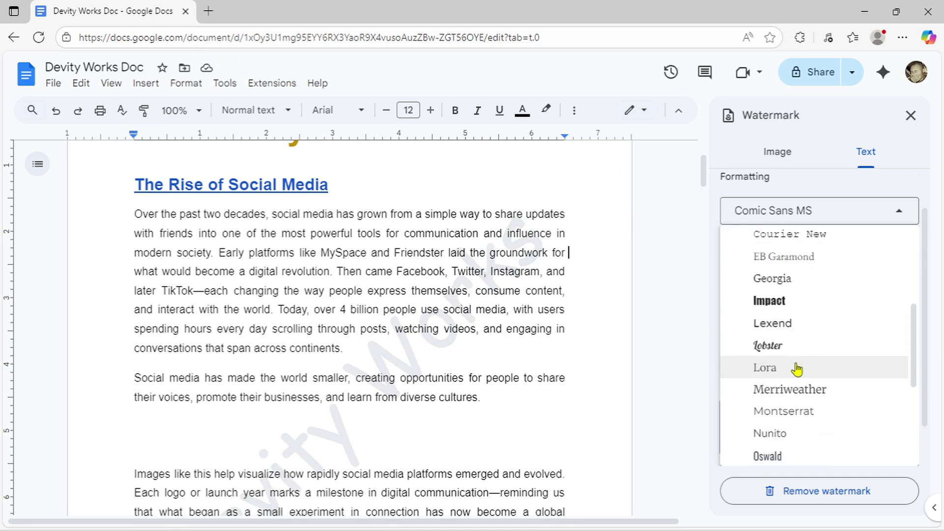
{"action": "left_click", "coordinate": [795, 329]}
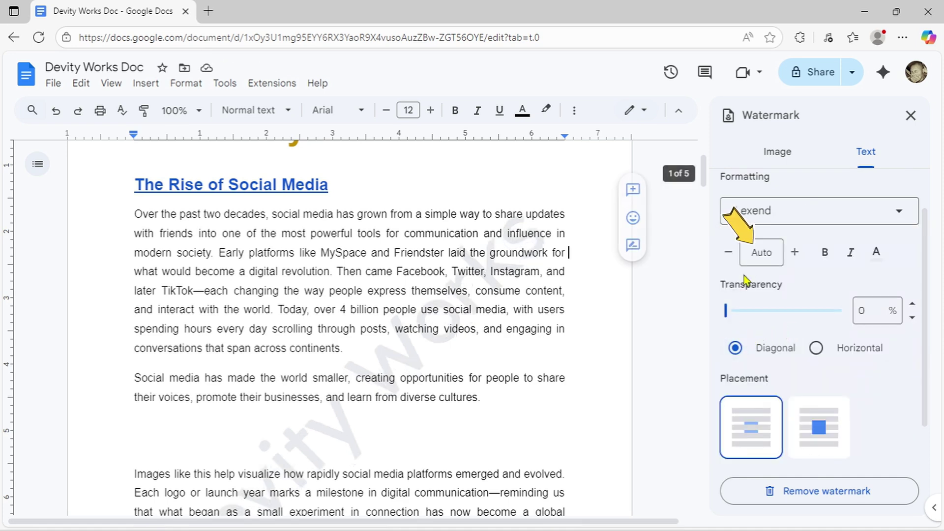
- Make the watermark text size 72 and bold, also toggling italic
{"action": "left_click", "coordinate": [753, 256]}
{"action": "left_click", "coordinate": [757, 369]}
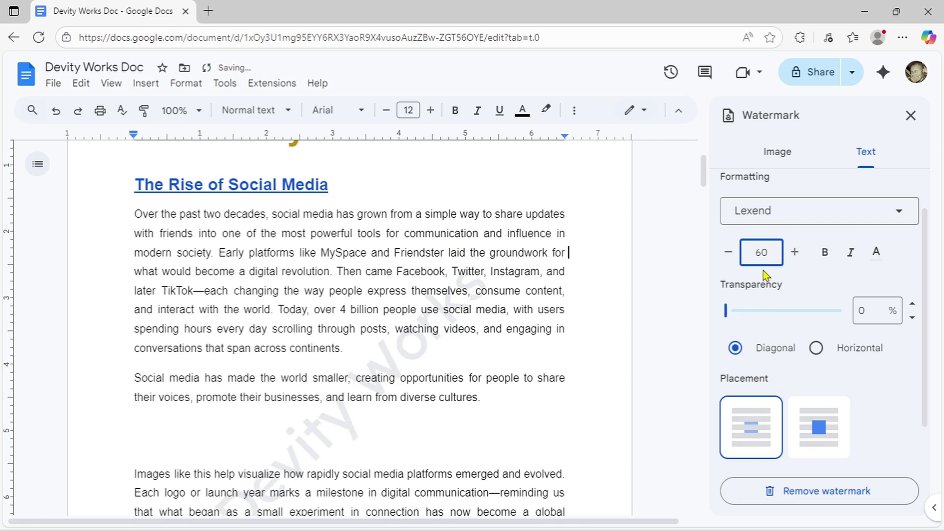
{"action": "left_click", "coordinate": [760, 253]}
{"action": "left_click", "coordinate": [758, 396]}
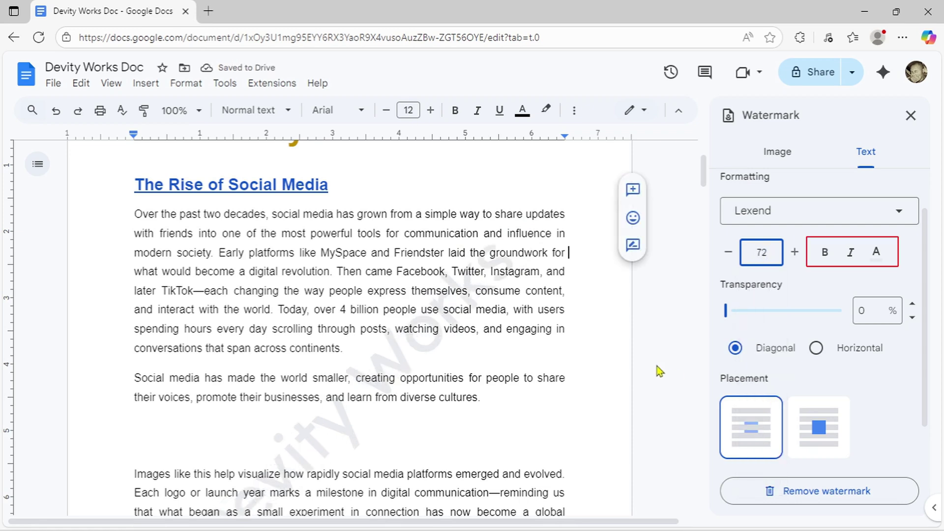
{"action": "left_click", "coordinate": [826, 253]}
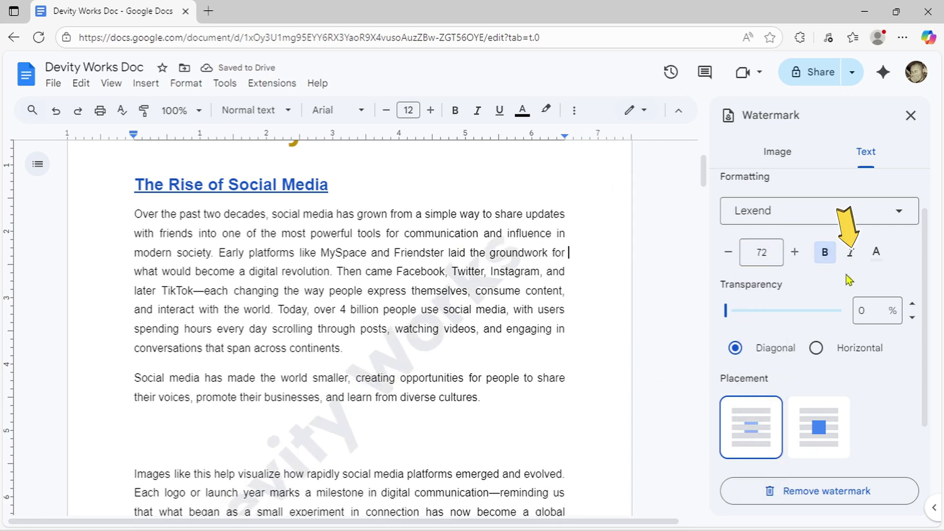
{"action": "left_click", "coordinate": [851, 254]}
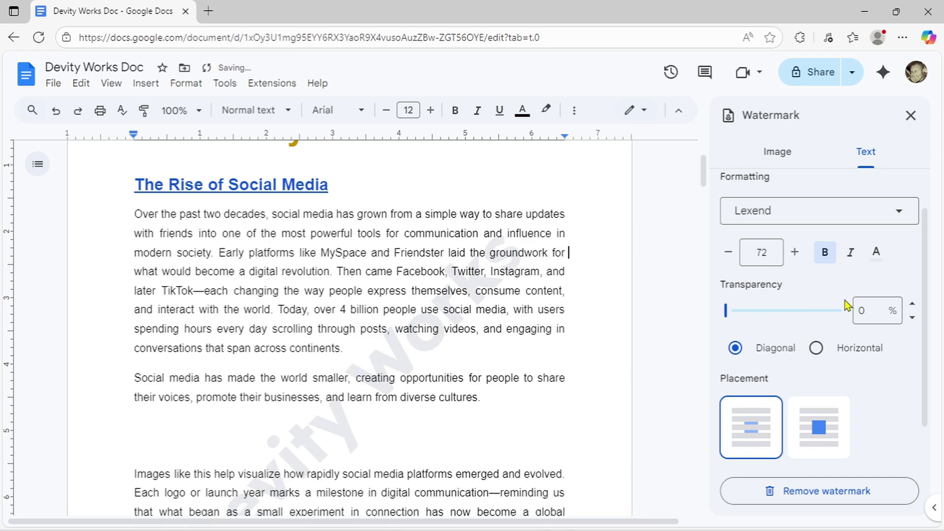
- Turn the watermark text red and fade it to 73% transparency
{"action": "left_click", "coordinate": [877, 254]}
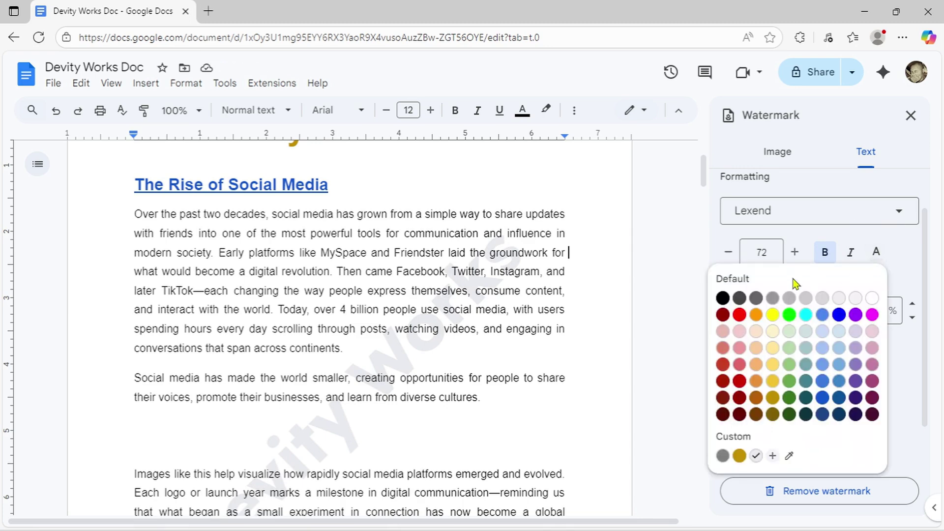
{"action": "left_click", "coordinate": [739, 315]}
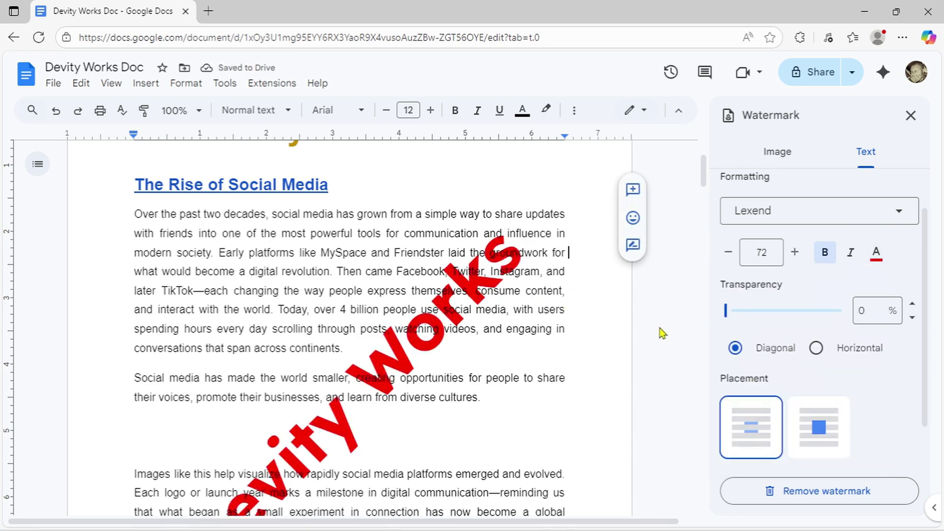
{"action": "scroll", "coordinate": [583, 347], "scroll_direction": "down", "scroll_amount": 13}
{"action": "scroll", "coordinate": [585, 344], "scroll_direction": "up", "scroll_amount": 12}
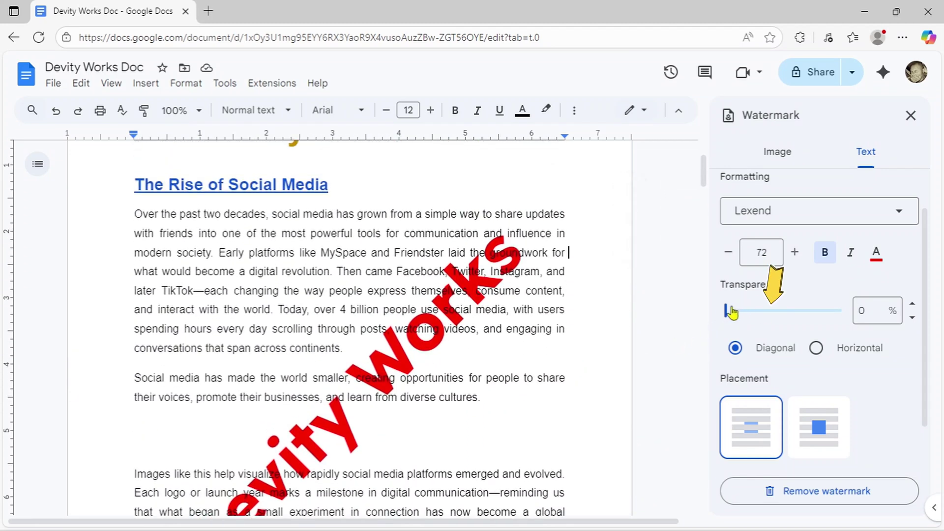
{"action": "left_click_drag", "start_coordinate": [762, 310], "coordinate": [807, 310]}
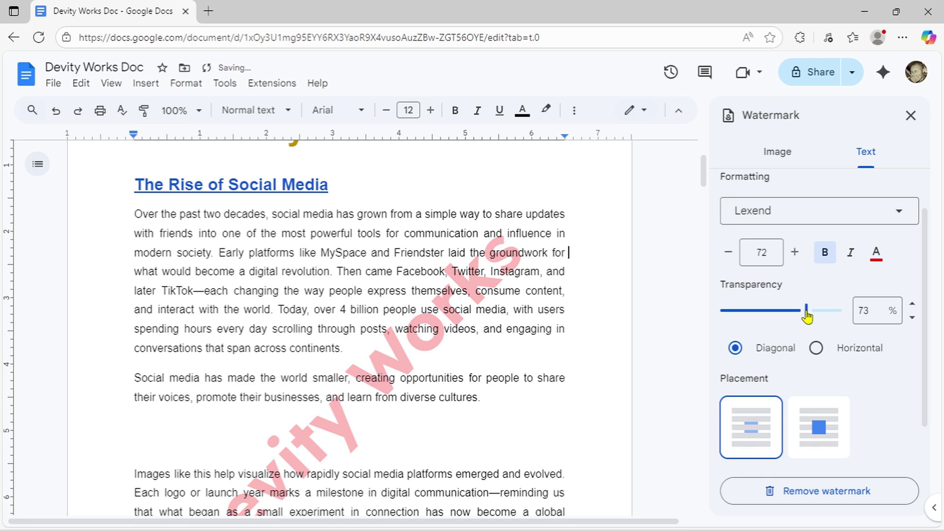
- Keep the watermark diagonal and behind the text after testing Horizontal and In front of text
{"action": "scroll", "coordinate": [684, 341], "scroll_direction": "down", "scroll_amount": 2}
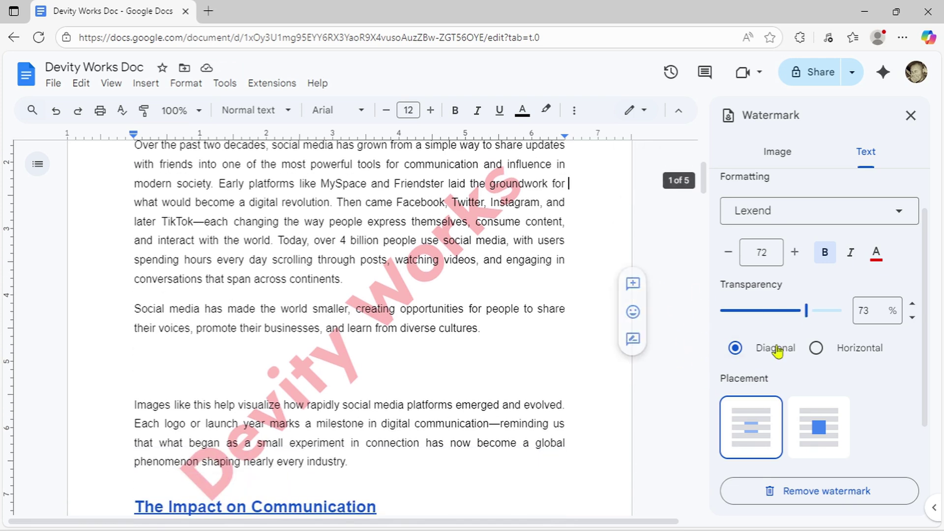
{"action": "left_click", "coordinate": [816, 349]}
{"action": "left_click", "coordinate": [736, 349]}
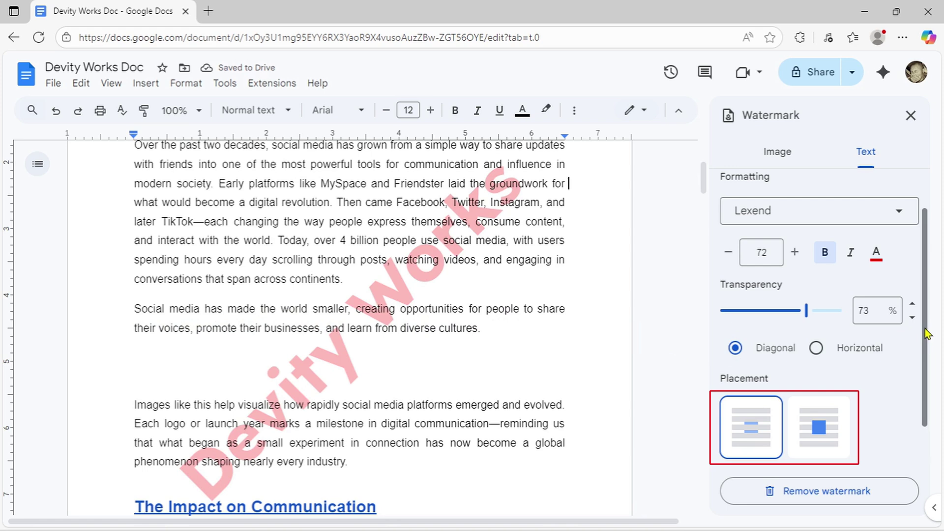
{"action": "left_click_drag", "start_coordinate": [925, 329], "coordinate": [925, 389]}
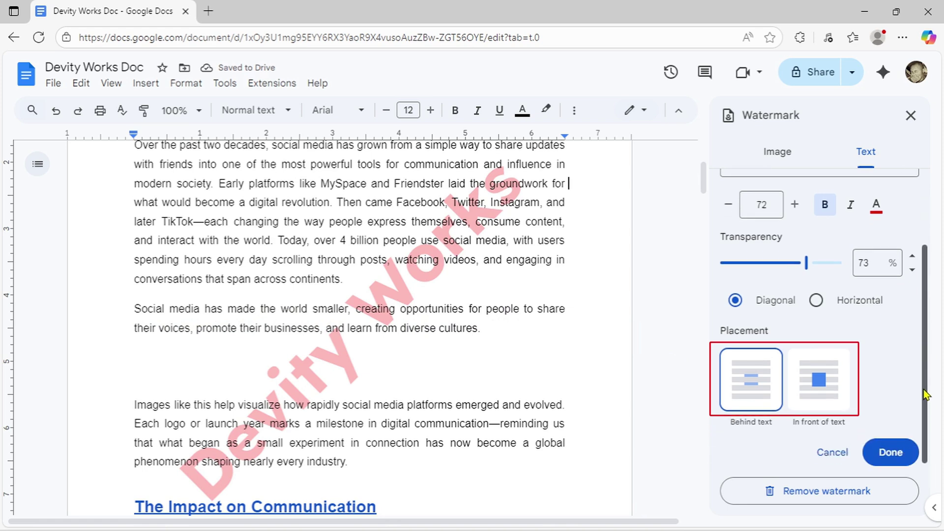
{"action": "left_click", "coordinate": [820, 389]}
{"action": "left_click", "coordinate": [751, 382]}
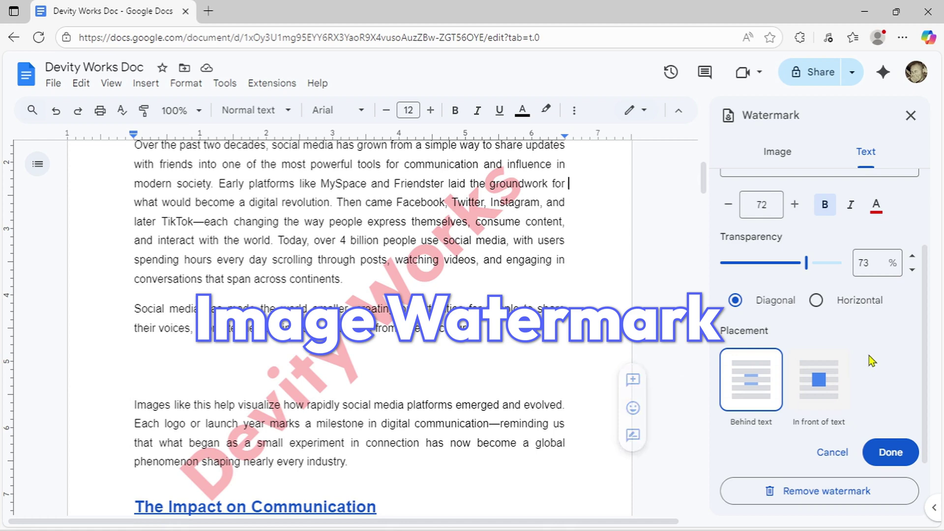
- Delete the 'Devity Works' watermark text and switch to image watermark options
{"action": "left_click_drag", "start_coordinate": [928, 371], "coordinate": [857, 228]}
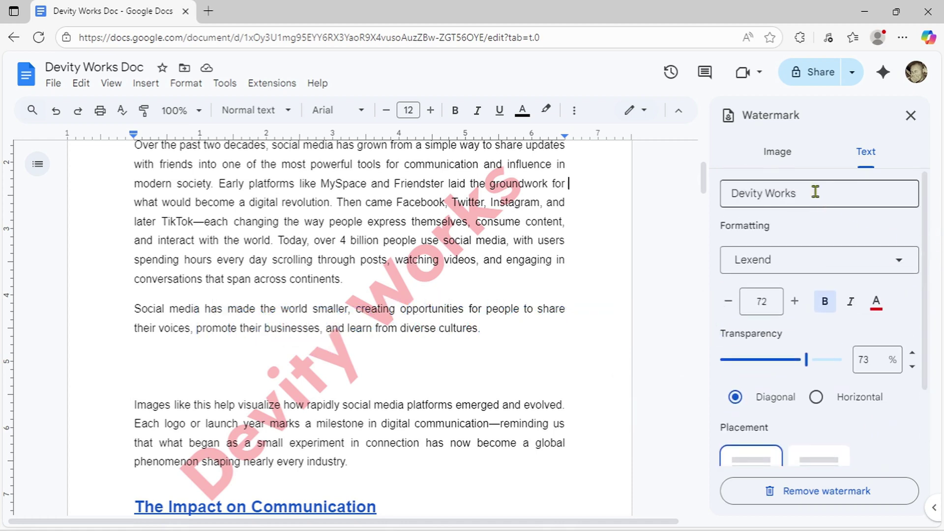
{"action": "left_click_drag", "start_coordinate": [815, 192], "coordinate": [728, 191]}
{"action": "key", "text": "BackSpace"}
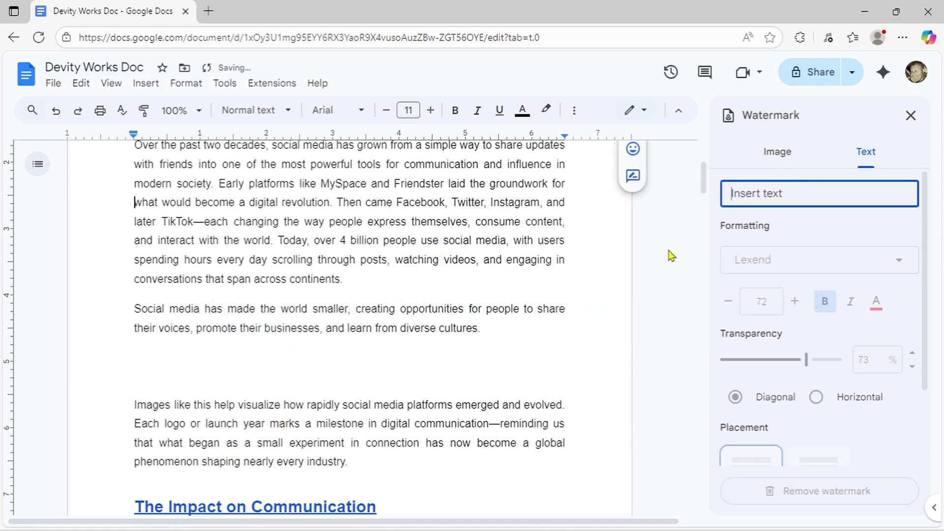
{"action": "left_click", "coordinate": [787, 160]}
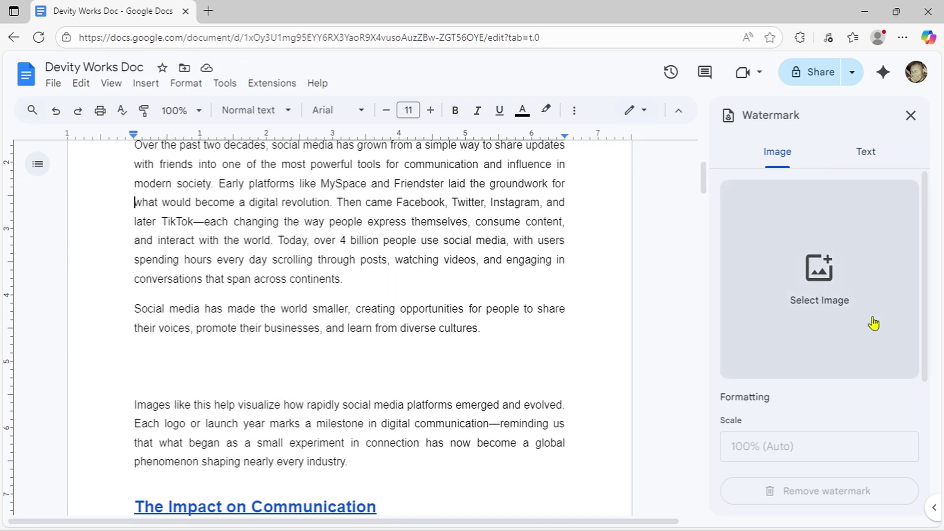
- Browse the image source tabs (camera, URL, Photos, Drive, Google Images), returning to Upload
{"action": "left_click", "coordinate": [839, 295]}
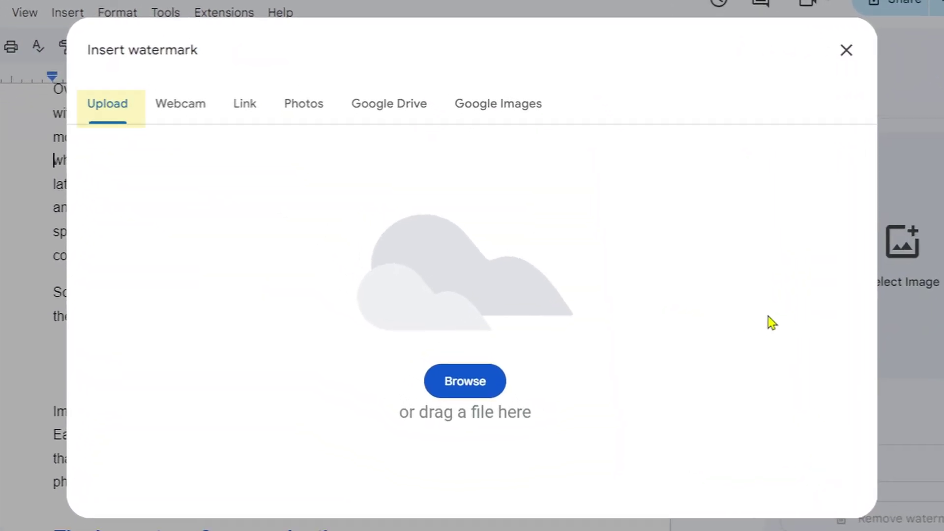
{"action": "left_click", "coordinate": [180, 109]}
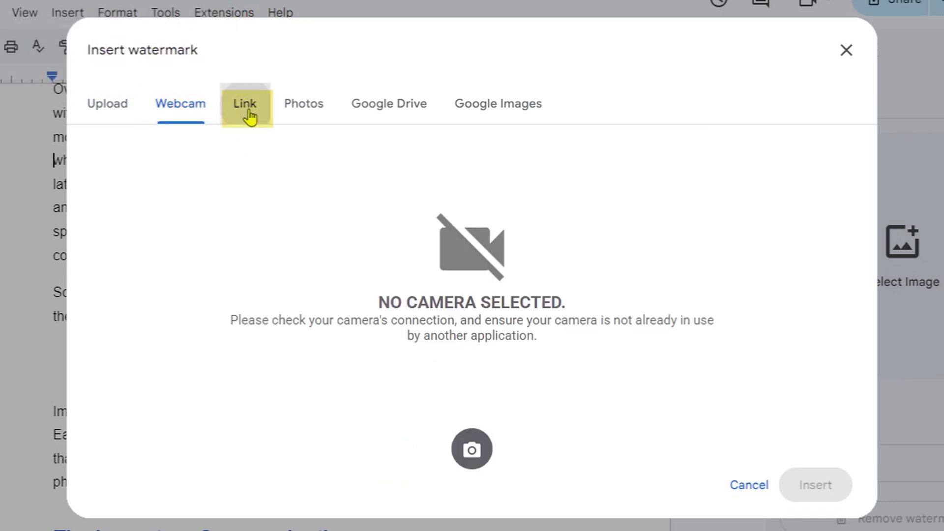
{"action": "left_click", "coordinate": [251, 115]}
{"action": "left_click", "coordinate": [302, 118]}
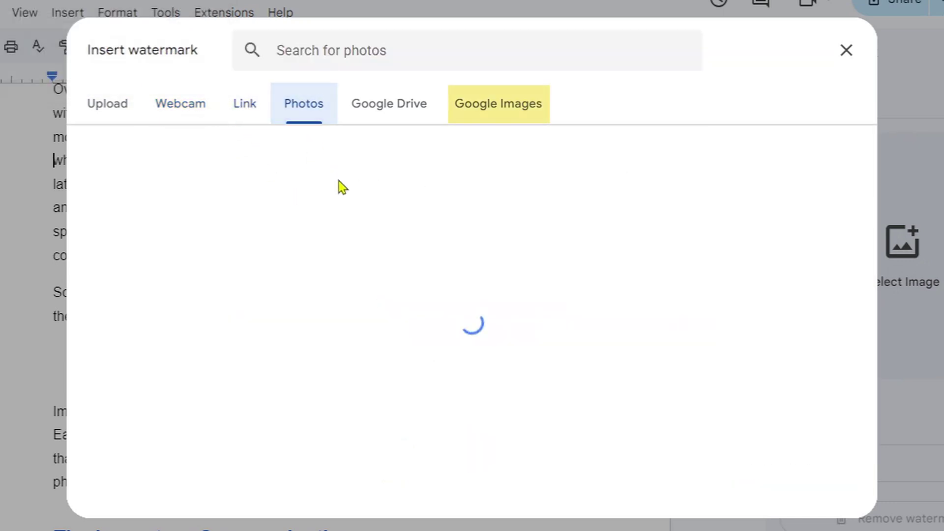
{"action": "left_click", "coordinate": [408, 118]}
{"action": "left_click", "coordinate": [498, 105]}
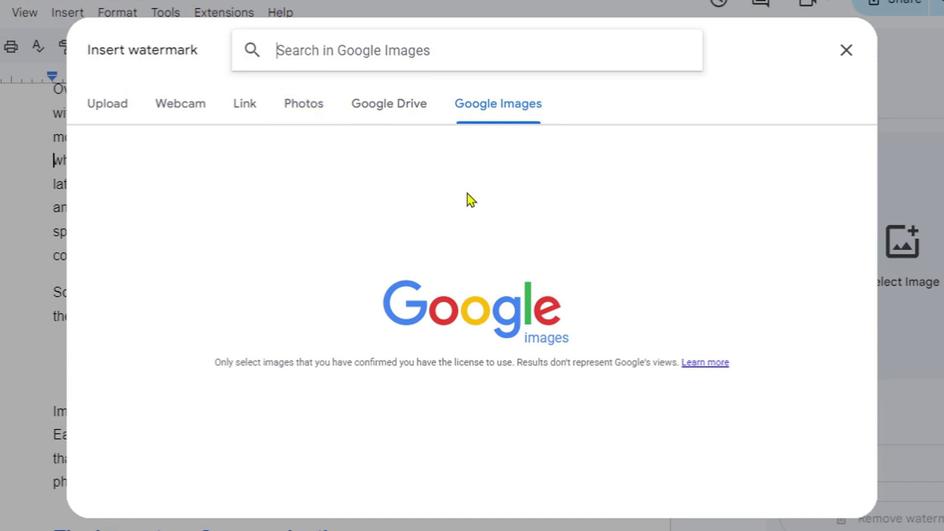
{"action": "left_click", "coordinate": [112, 106]}
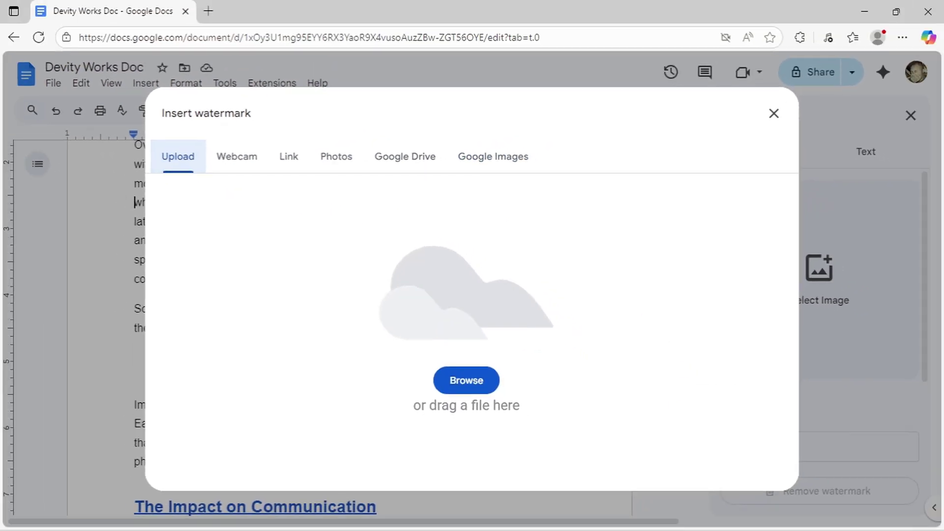
- Upload the logo file from the Desktop as the watermark image
{"action": "left_click", "coordinate": [473, 515]}
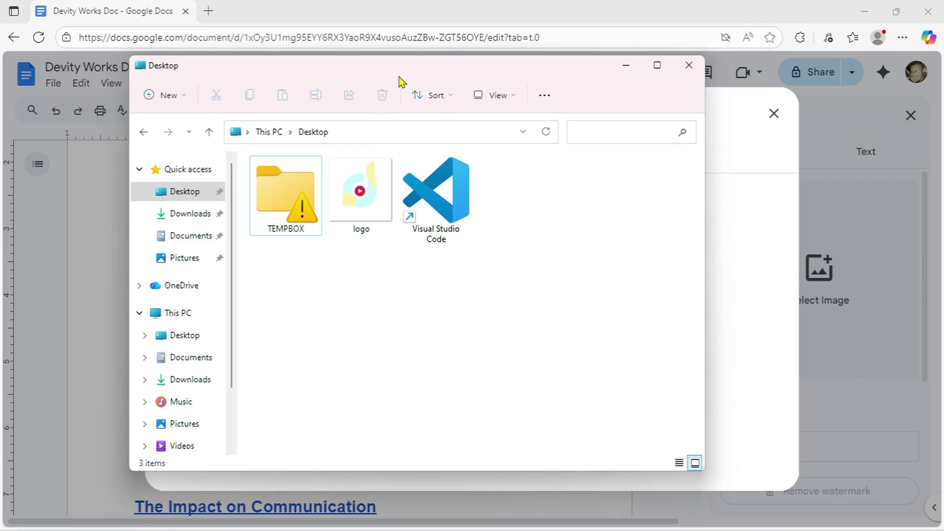
{"action": "left_click_drag", "start_coordinate": [401, 80], "coordinate": [329, 344]}
{"action": "left_click_drag", "start_coordinate": [298, 462], "coordinate": [603, 370]}
{"action": "left_click", "coordinate": [610, 339]}
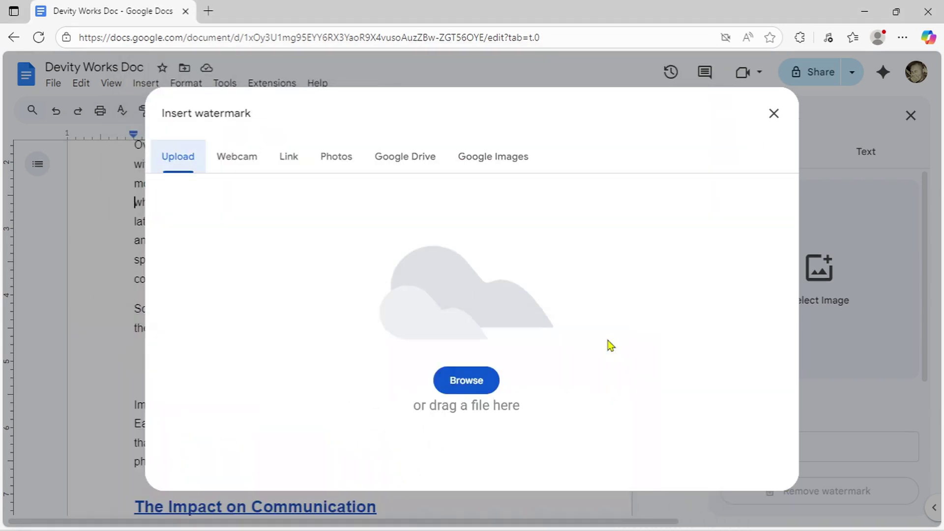
{"action": "left_click", "coordinate": [470, 389]}
{"action": "left_click", "coordinate": [251, 129]}
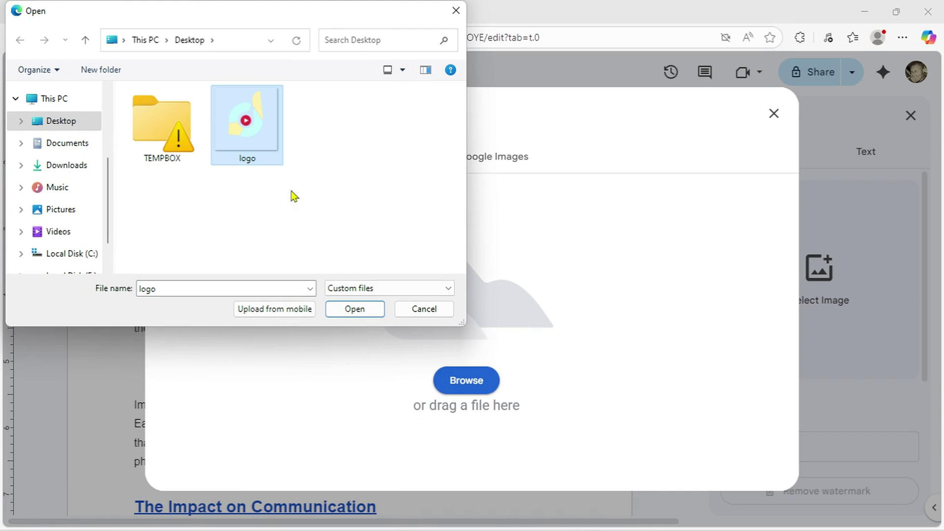
{"action": "left_click", "coordinate": [354, 310]}
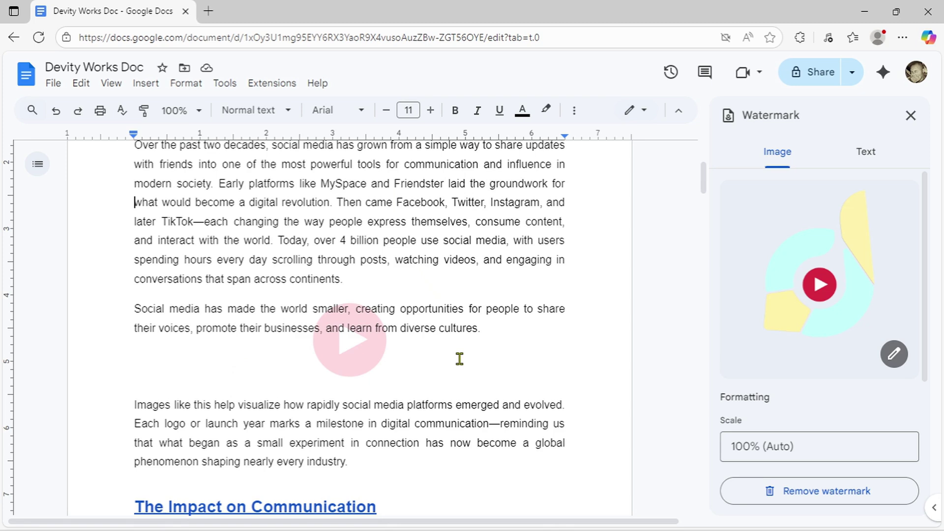
- Scroll the Watermark panel to reveal the Faded checkbox and More image options
{"action": "left_click_drag", "start_coordinate": [925, 286], "coordinate": [924, 380]}
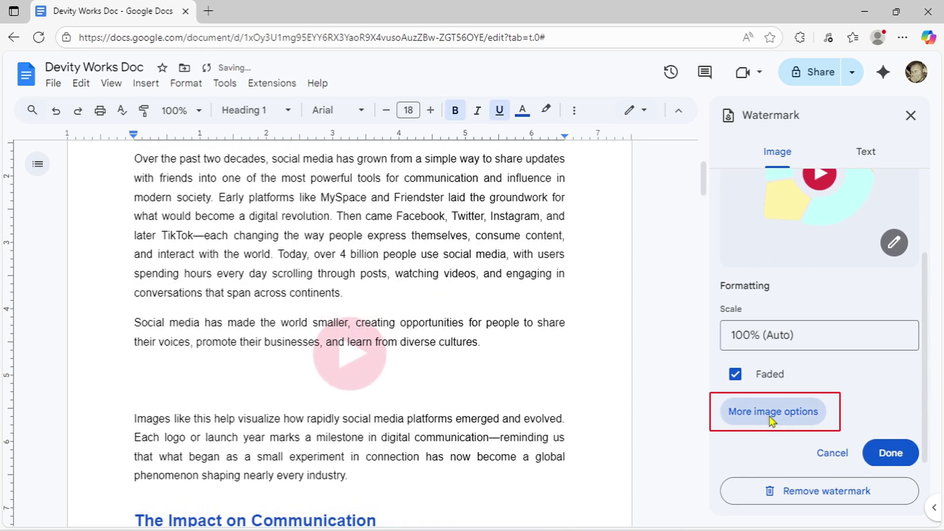
- Resize the logo, then set opacity 98%, brightness -74% and contrast -30%
{"action": "left_click", "coordinate": [774, 415]}
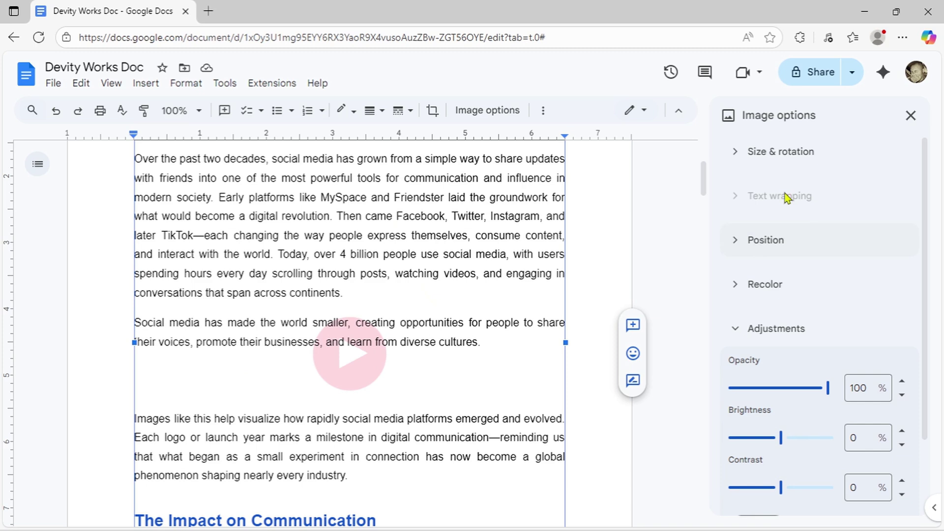
{"action": "left_click", "coordinate": [735, 152]}
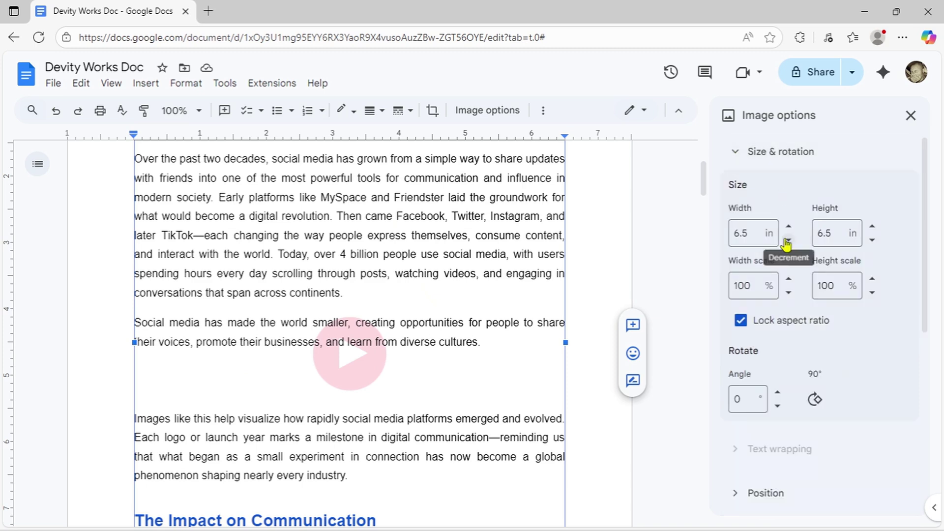
{"action": "left_click_drag", "start_coordinate": [787, 242], "coordinate": [789, 230]}
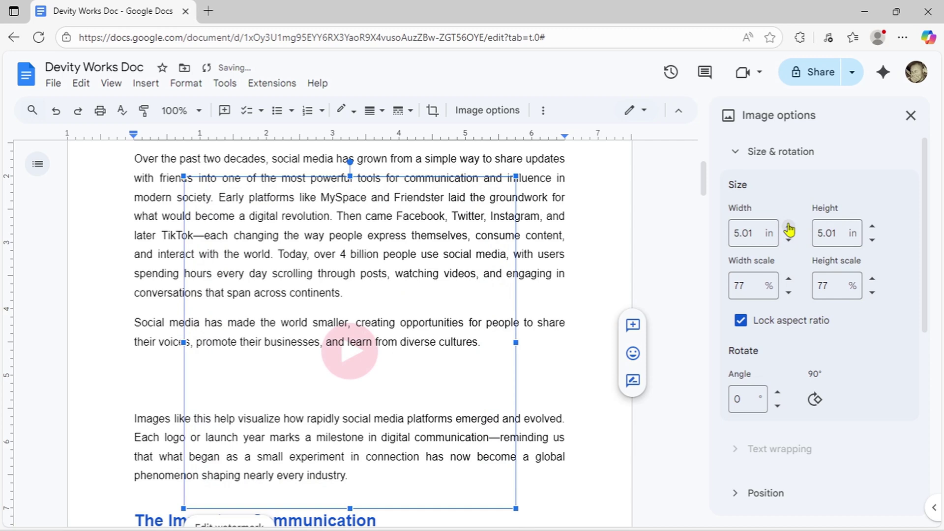
{"action": "left_click", "coordinate": [736, 151]}
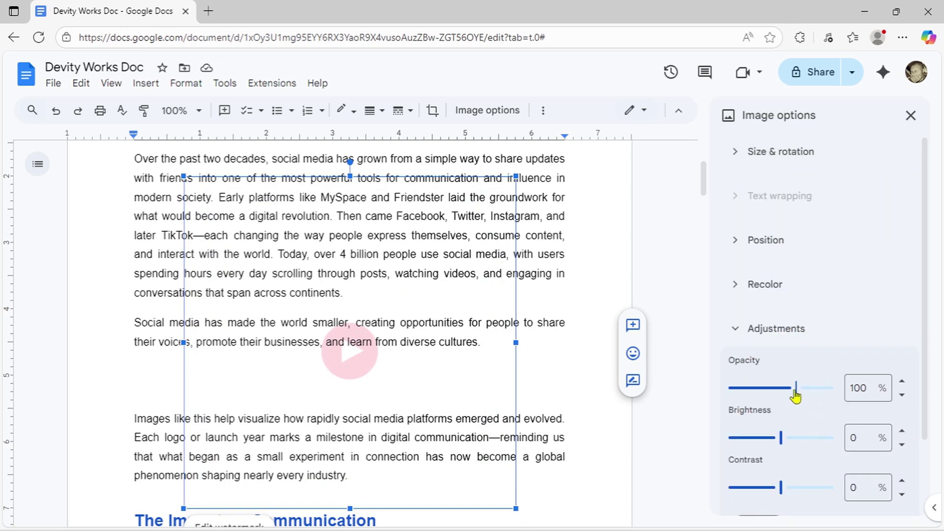
{"action": "left_click_drag", "start_coordinate": [743, 389], "coordinate": [834, 395]}
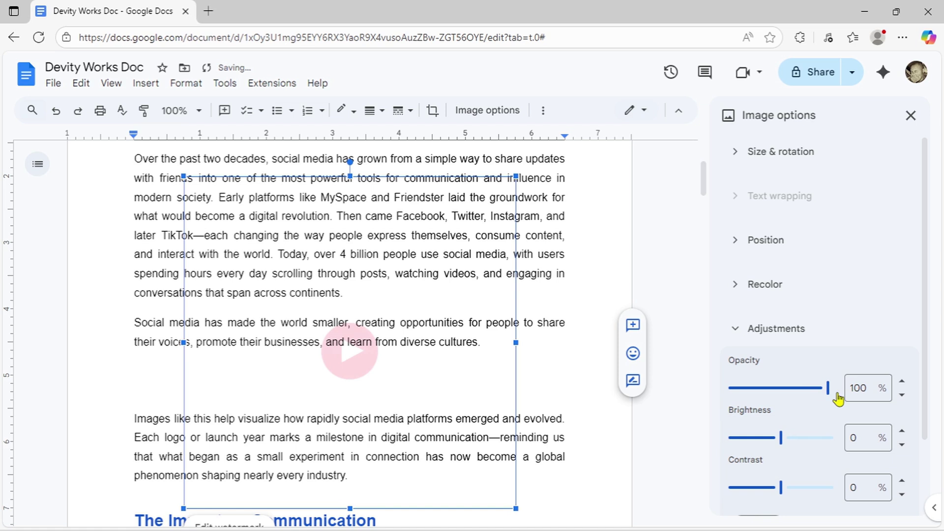
{"action": "left_click_drag", "start_coordinate": [782, 437], "coordinate": [746, 447]}
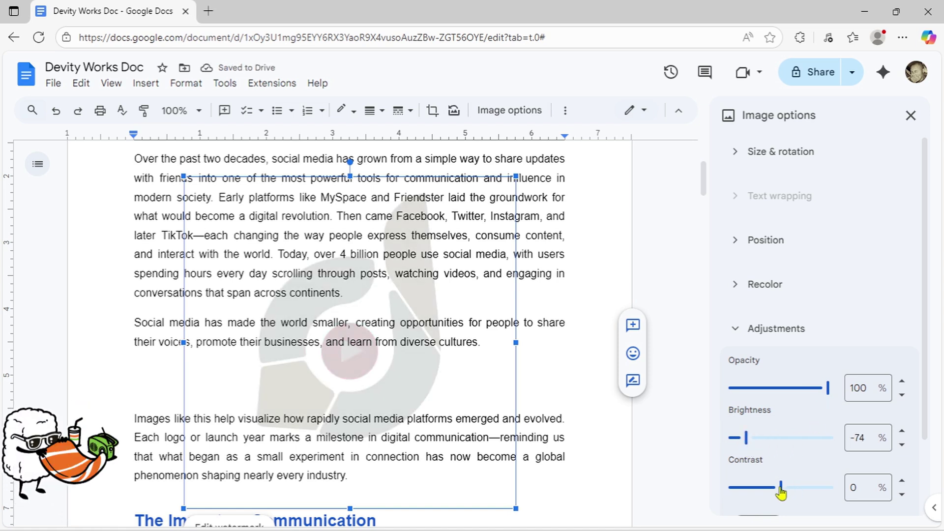
{"action": "mouse_move", "coordinate": [781, 492]}
{"action": "left_mouse_down"}
{"action": "mouse_move", "coordinate": [820, 494]}
{"action": "mouse_move", "coordinate": [748, 492]}
{"action": "mouse_move", "coordinate": [769, 495]}
{"action": "left_mouse_up"}
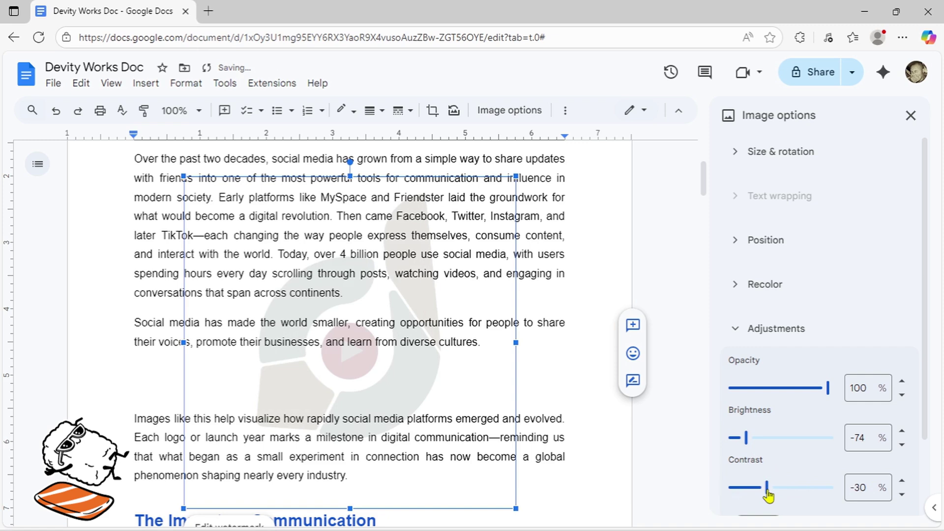
- Test a smaller logo scale, then restore the logo to full size
{"action": "left_click", "coordinate": [731, 156]}
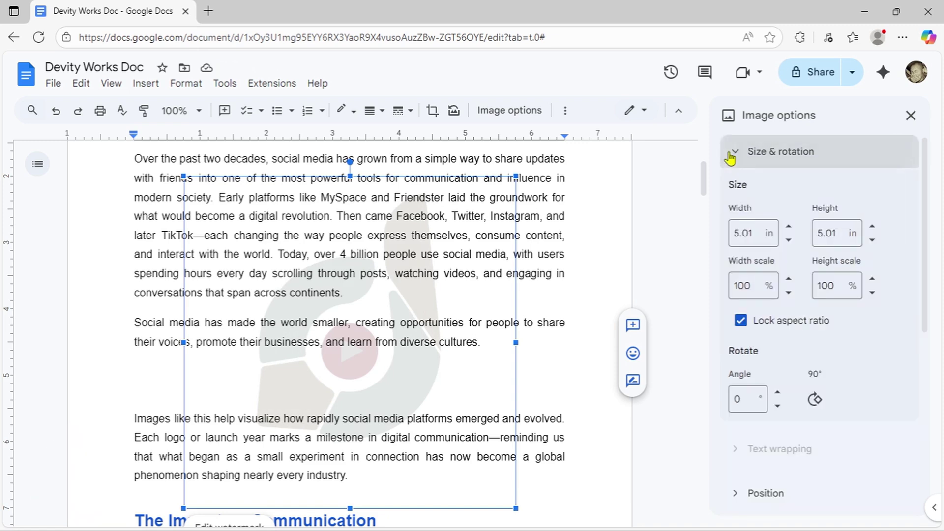
{"action": "left_click", "coordinate": [788, 240]}
{"action": "left_click", "coordinate": [789, 240]}
{"action": "left_click", "coordinate": [789, 226]}
{"action": "left_click", "coordinate": [789, 226]}
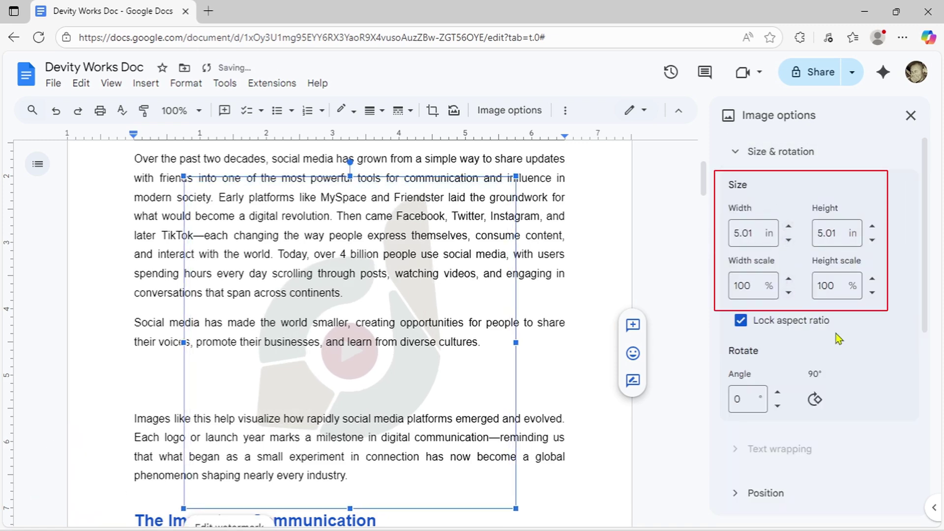
{"action": "left_click", "coordinate": [736, 153]}
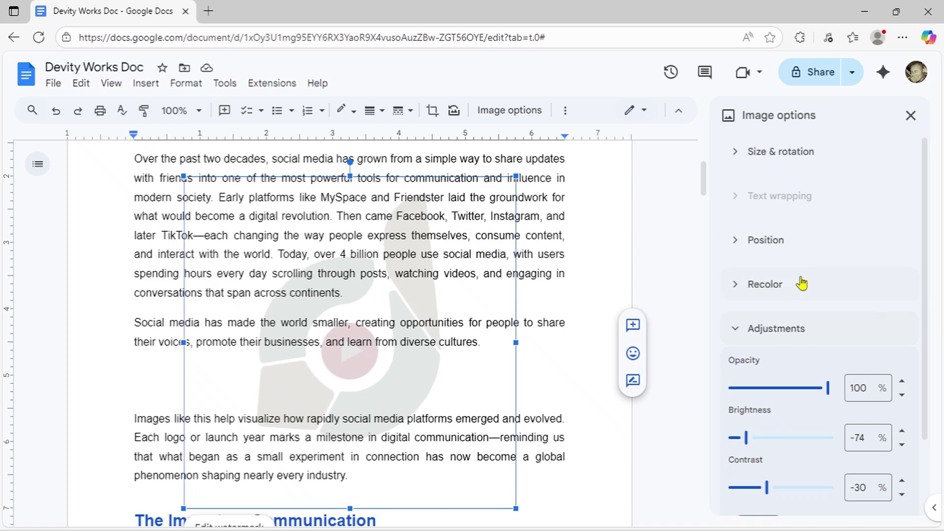
- Try several Quick layout positions, ending with the logo centred on the page
{"action": "left_click", "coordinate": [735, 240]}
{"action": "scroll", "coordinate": [922, 295], "scroll_direction": "down", "scroll_amount": 3}
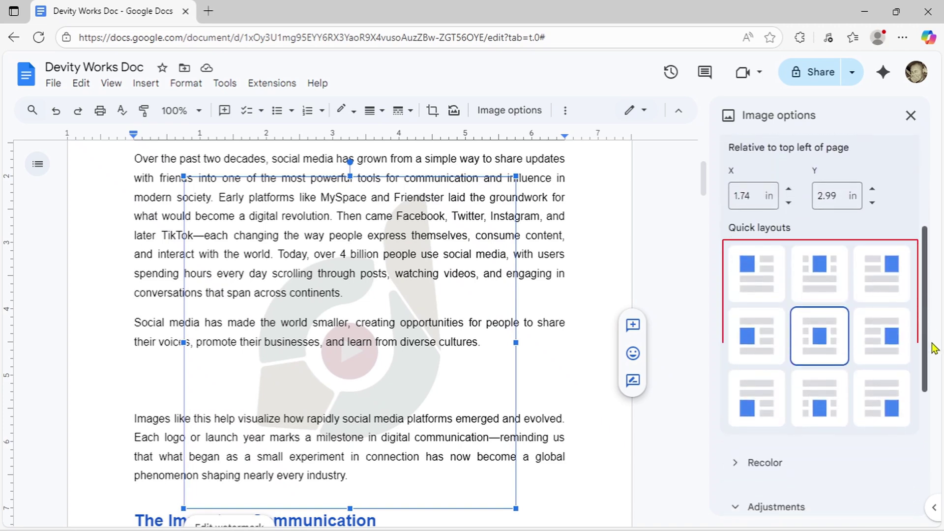
{"action": "left_click", "coordinate": [889, 284]}
{"action": "left_click", "coordinate": [746, 279]}
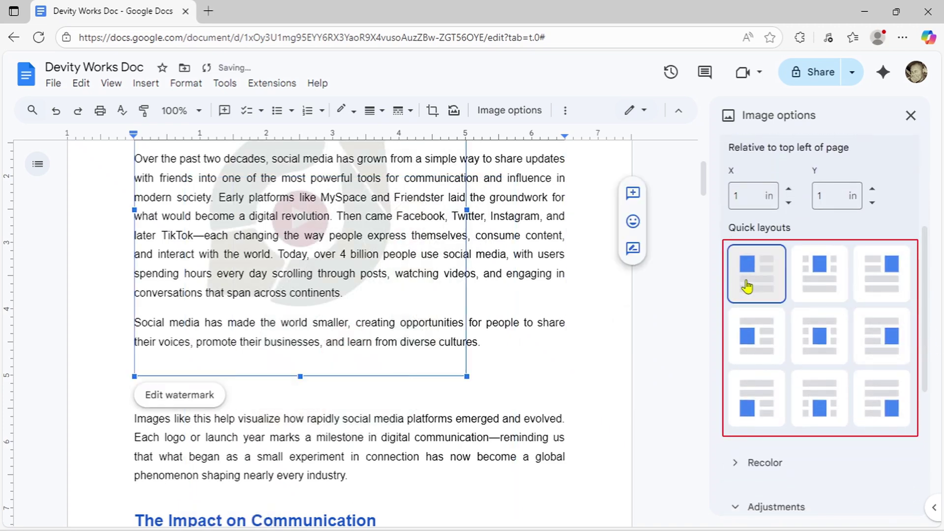
{"action": "left_click", "coordinate": [748, 392]}
{"action": "left_click", "coordinate": [835, 418]}
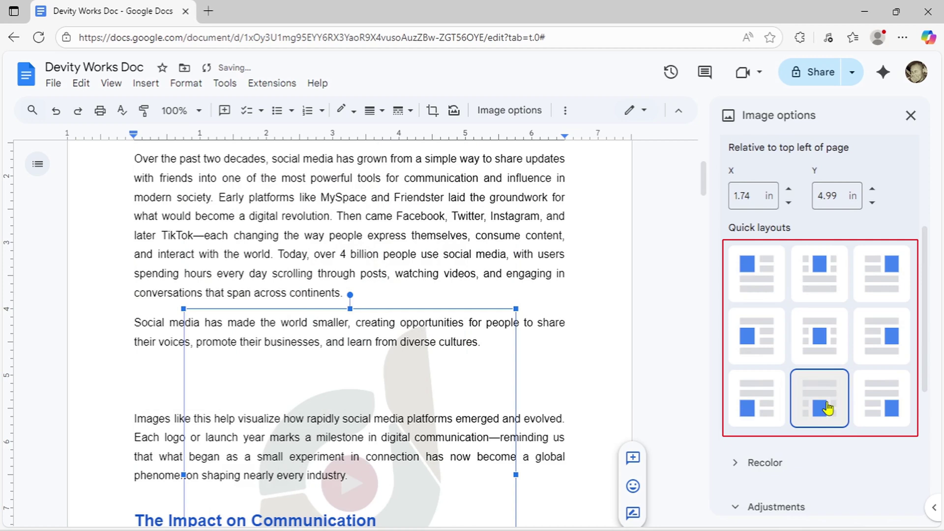
{"action": "left_click", "coordinate": [881, 407]}
{"action": "left_click", "coordinate": [822, 338]}
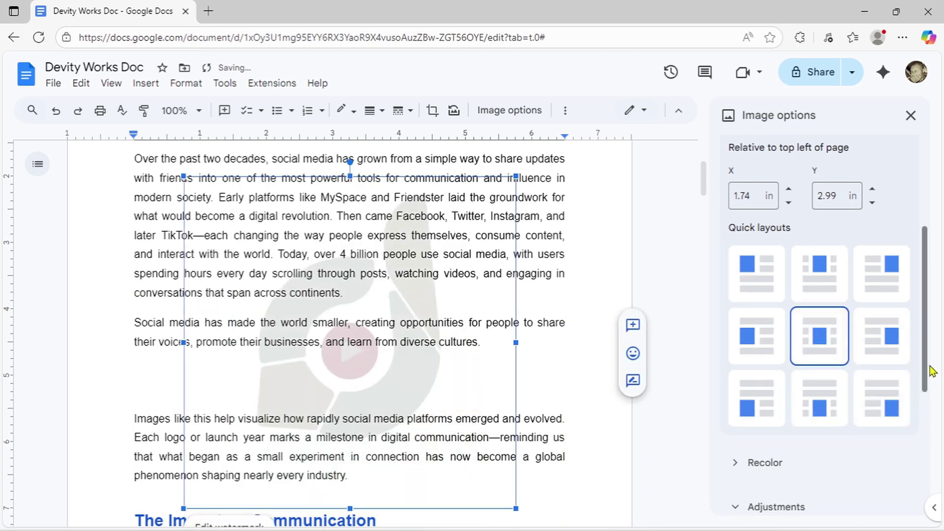
{"action": "left_click_drag", "start_coordinate": [933, 372], "coordinate": [933, 439]}
- Recolor the logo with the Dark 8 preset after trying Light 10 and Negative
{"action": "left_click", "coordinate": [735, 296]}
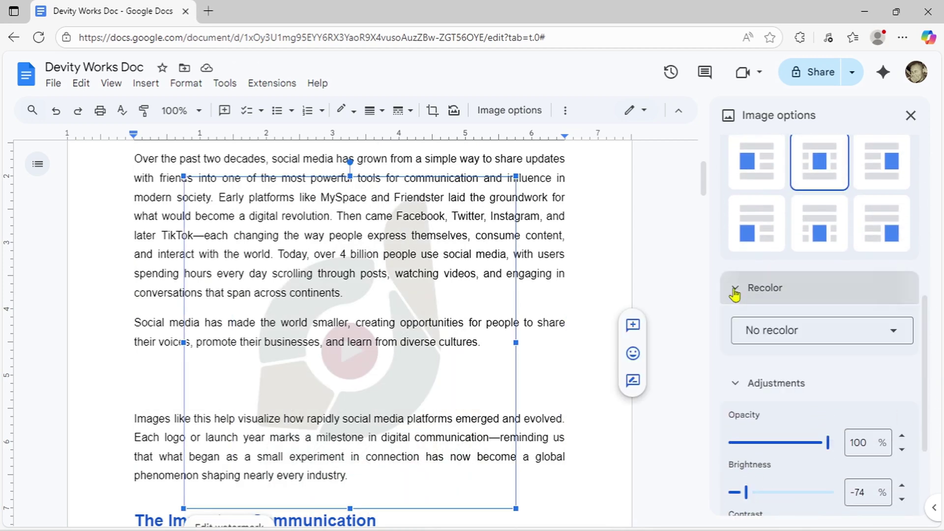
{"action": "left_click", "coordinate": [894, 331]}
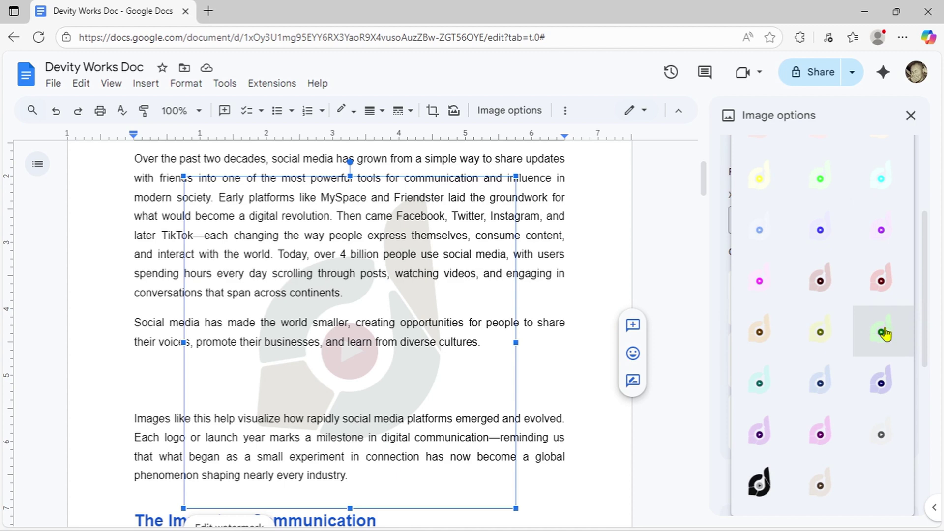
{"action": "left_click", "coordinate": [773, 293]}
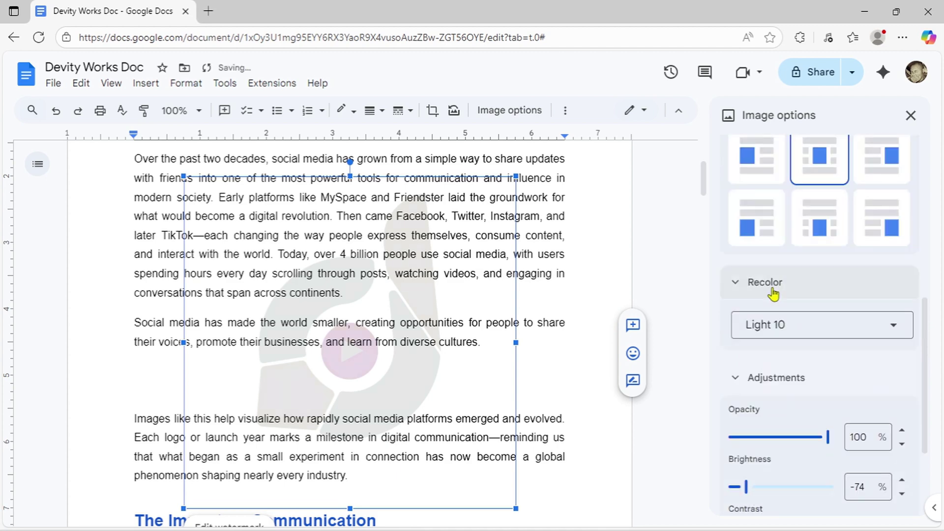
{"action": "left_click", "coordinate": [896, 331]}
{"action": "left_click", "coordinate": [771, 491]}
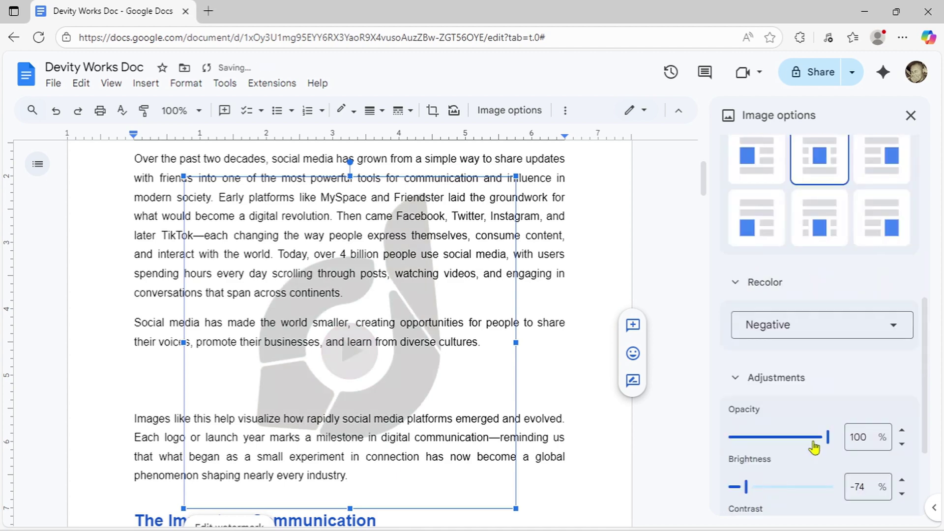
{"action": "left_click", "coordinate": [895, 332]}
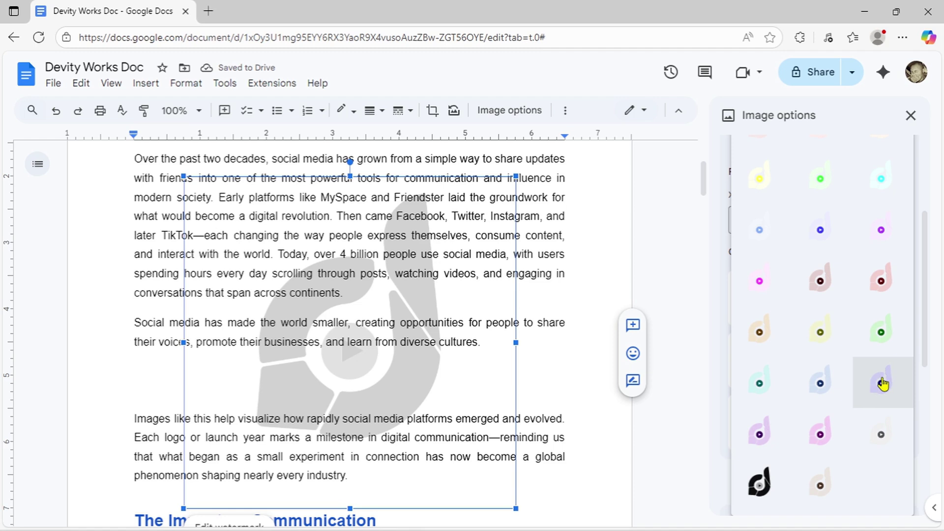
{"action": "left_click", "coordinate": [882, 383]}
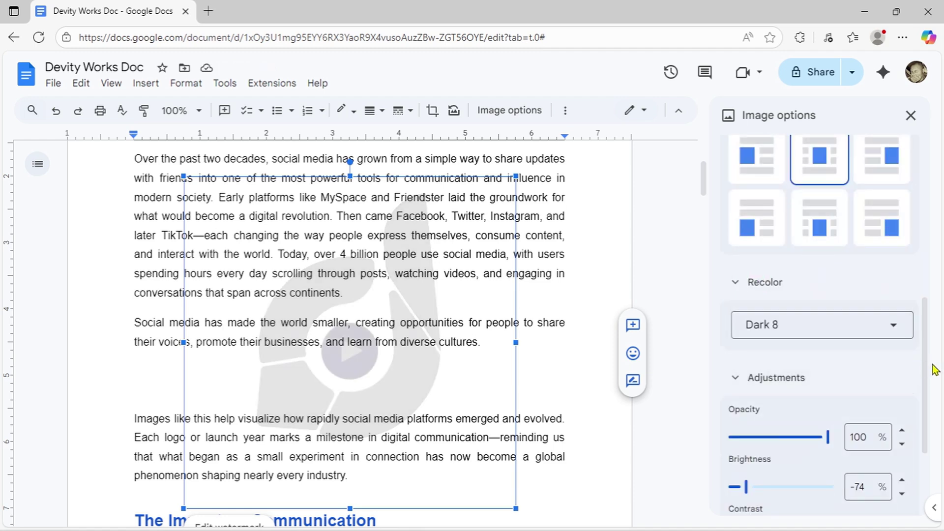
{"action": "left_click_drag", "start_coordinate": [936, 370], "coordinate": [906, 197]}
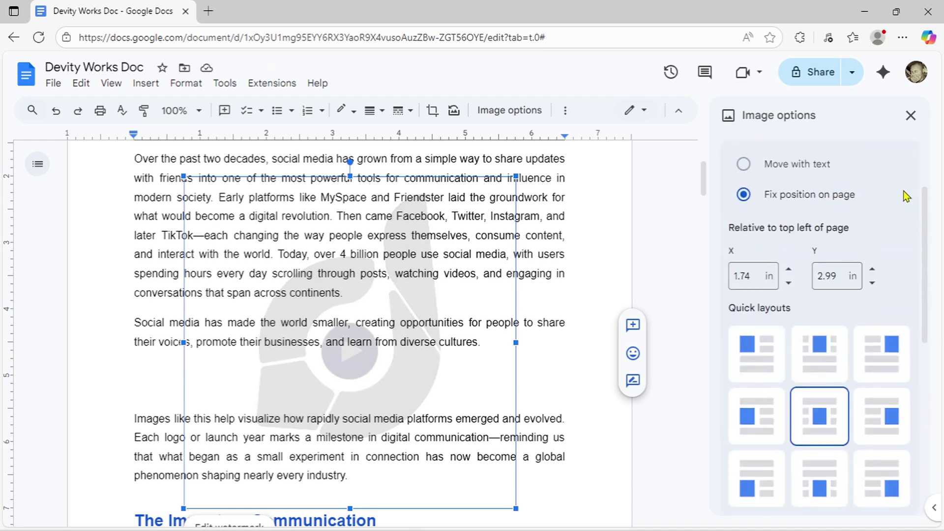
- Apply the logo watermark with Done and return to editing the body text
{"action": "left_click", "coordinate": [910, 116]}
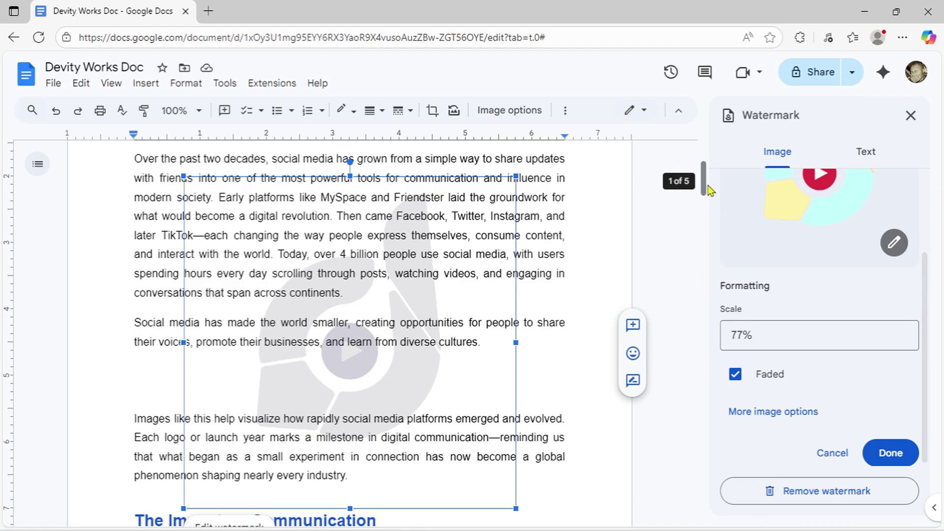
{"action": "mouse_move", "coordinate": [707, 186]}
{"action": "left_mouse_down"}
{"action": "mouse_move", "coordinate": [726, 436]}
{"action": "mouse_move", "coordinate": [718, 197]}
{"action": "left_mouse_up"}
{"action": "left_click", "coordinate": [894, 456]}
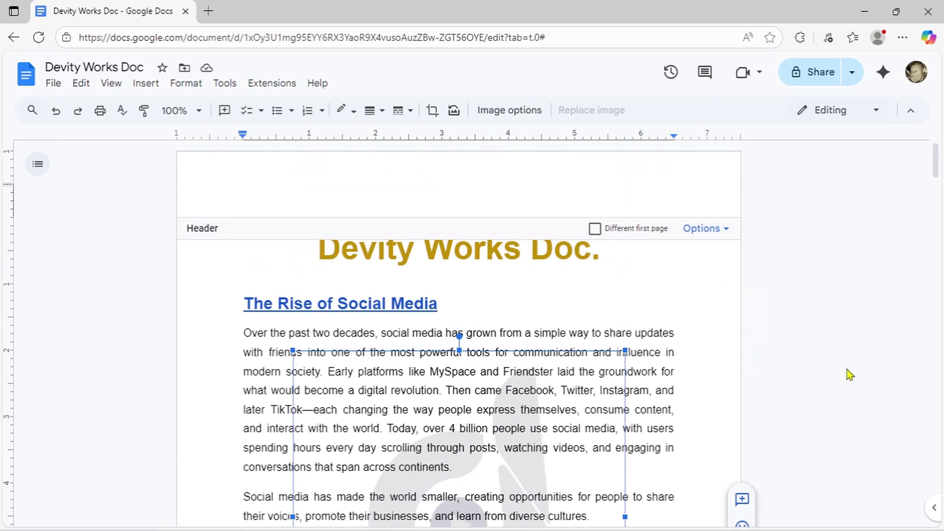
{"action": "left_click", "coordinate": [847, 370]}
{"action": "scroll", "coordinate": [847, 370], "scroll_direction": "down", "scroll_amount": 3}
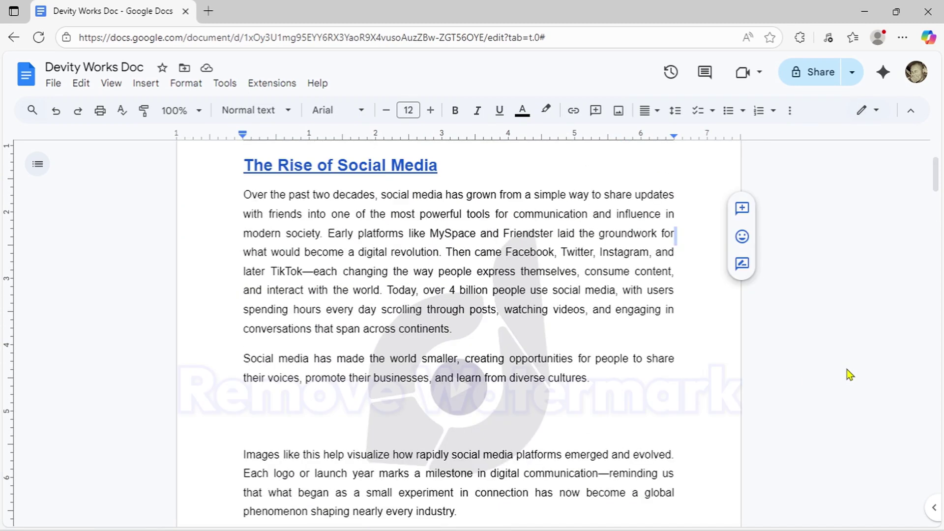
- Remove the faded logo image watermark from every page using the Watermark panel
{"action": "left_click", "coordinate": [148, 85]}
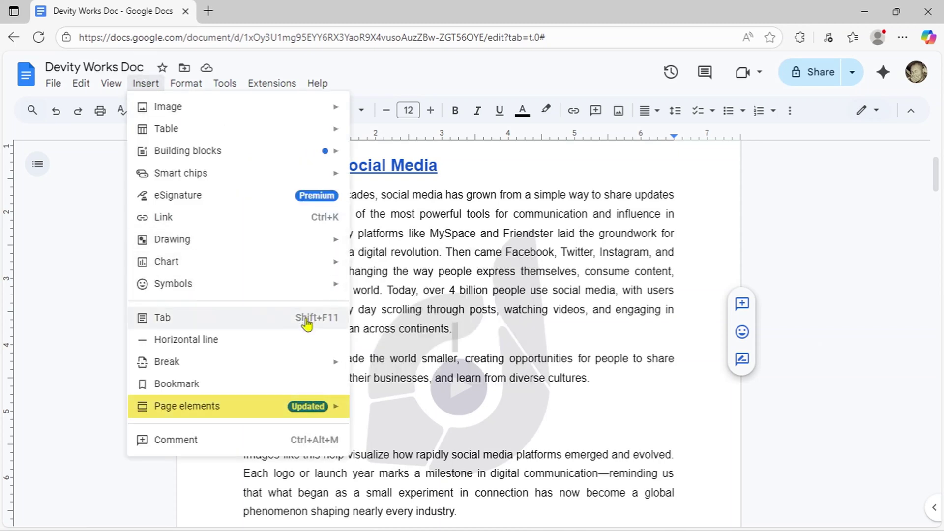
{"action": "mouse_move", "coordinate": [315, 415]}
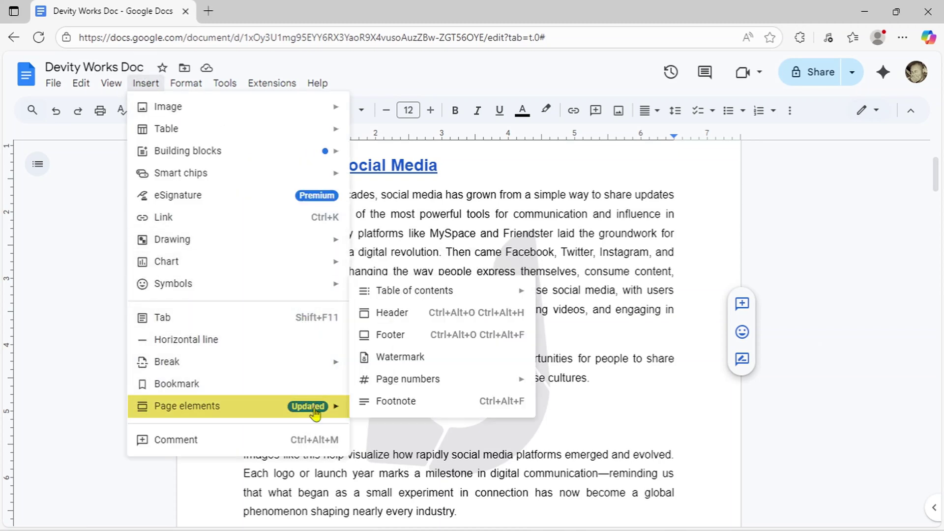
{"action": "left_click", "coordinate": [404, 358]}
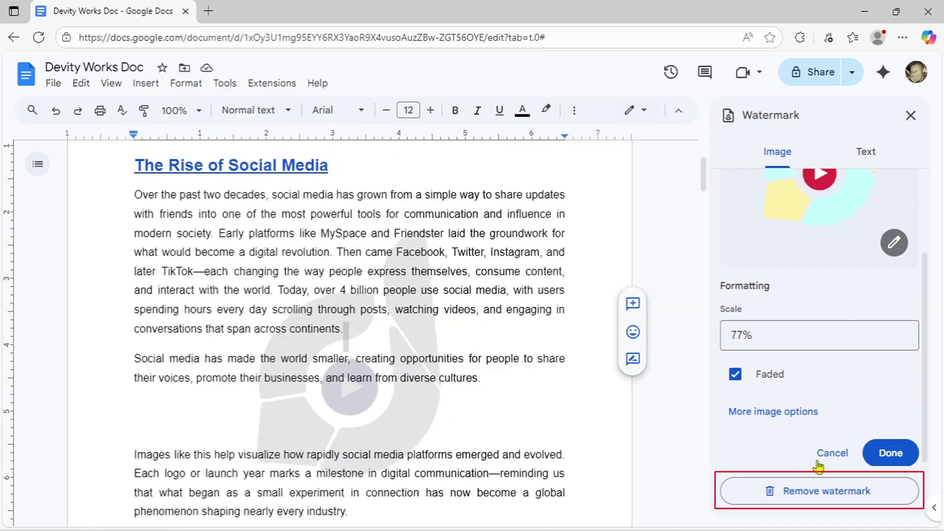
{"action": "left_click", "coordinate": [816, 501]}
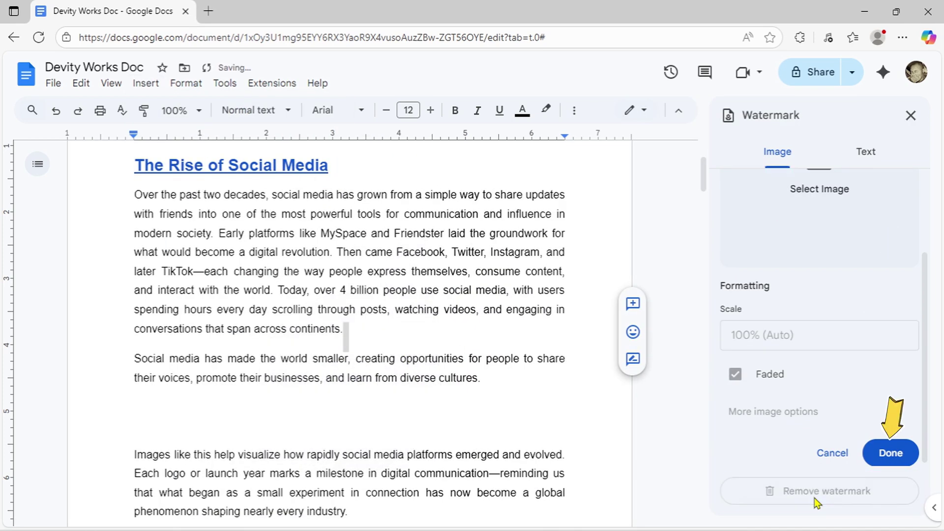
{"action": "left_click", "coordinate": [887, 463]}
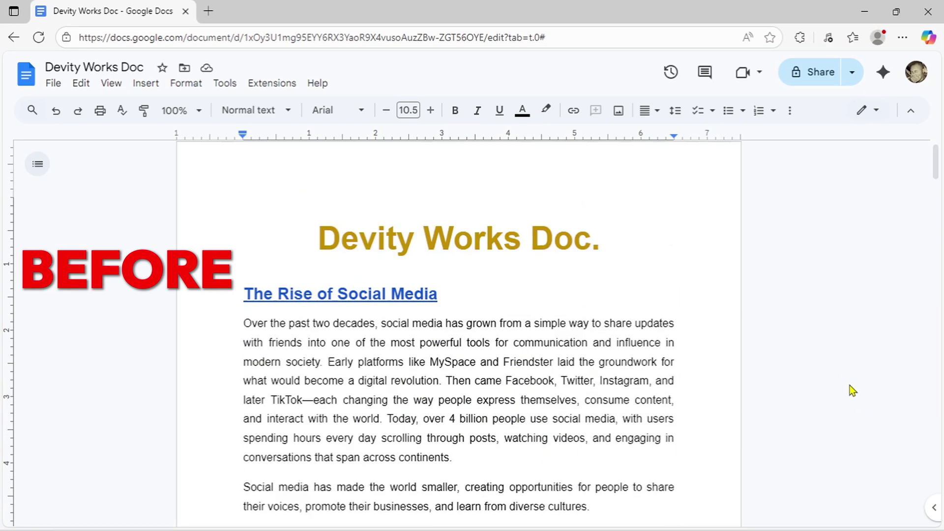
{"action": "scroll", "coordinate": [850, 385], "scroll_direction": "down", "scroll_amount": 6}
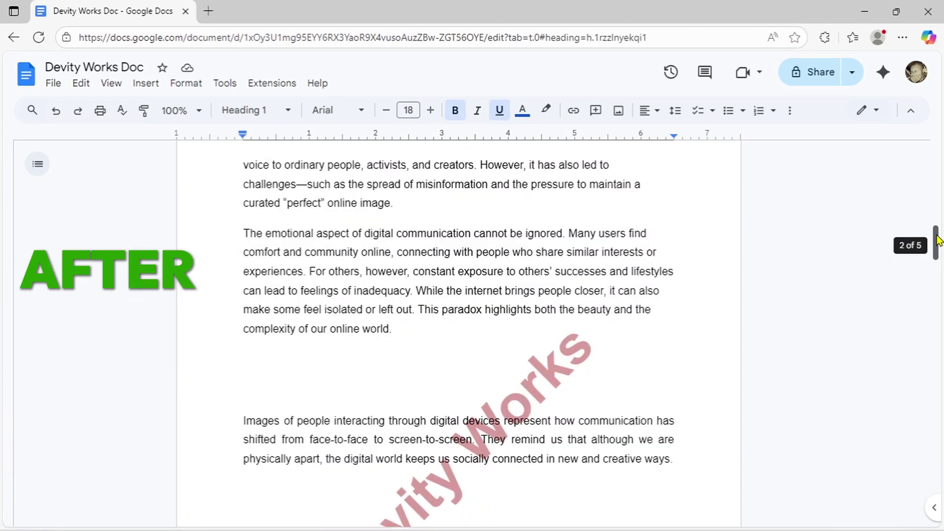
{"action": "left_click_drag", "start_coordinate": [936, 244], "coordinate": [920, 268]}
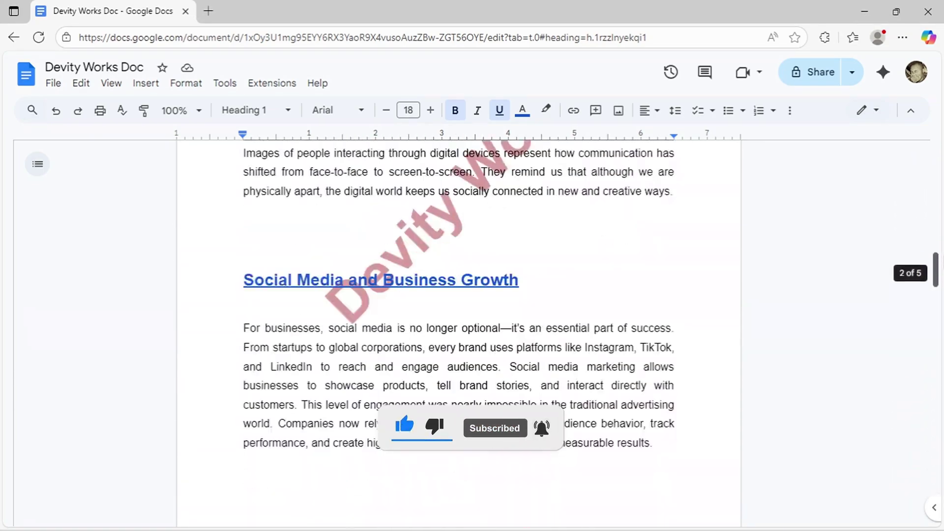